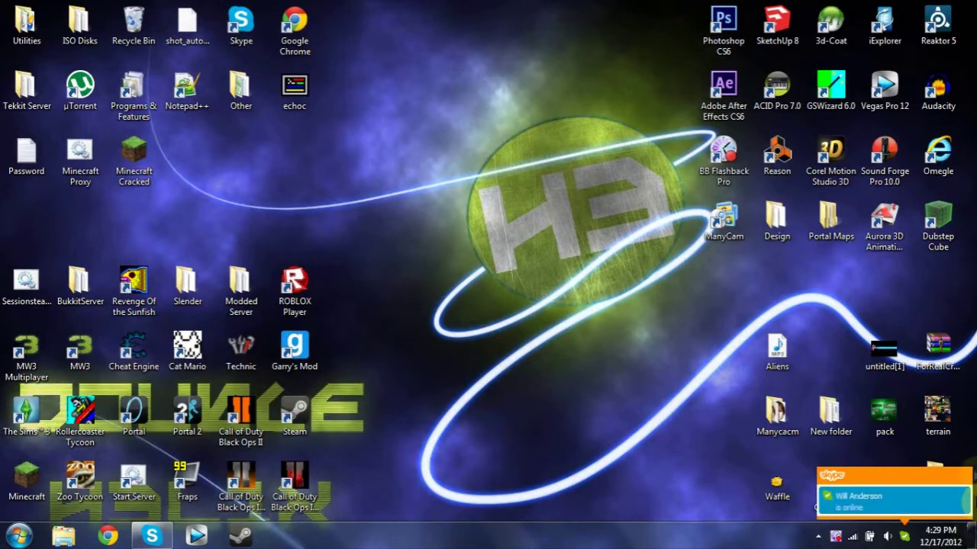
Step: Dismiss the Skype contact-online notification and bring up the desktop context menu
click(964, 479)
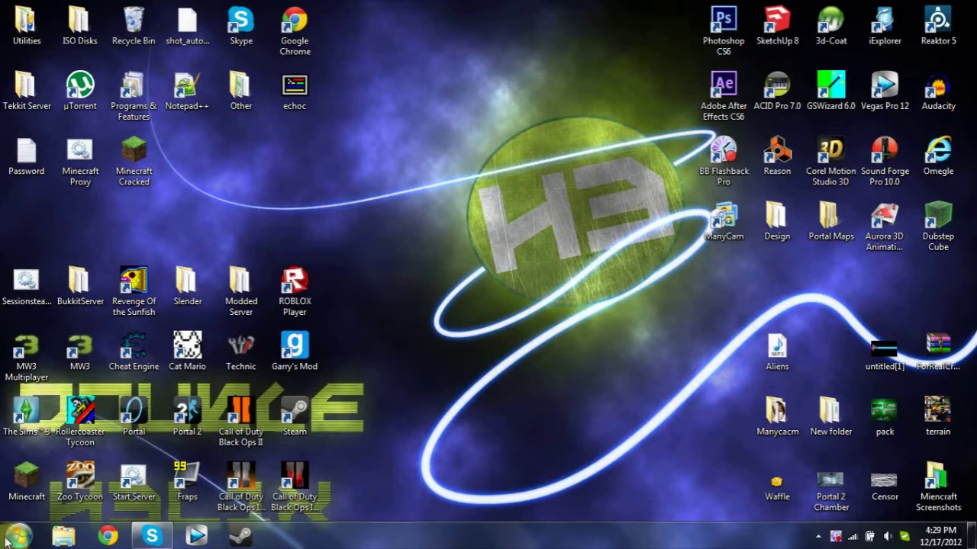
right_click(569, 289)
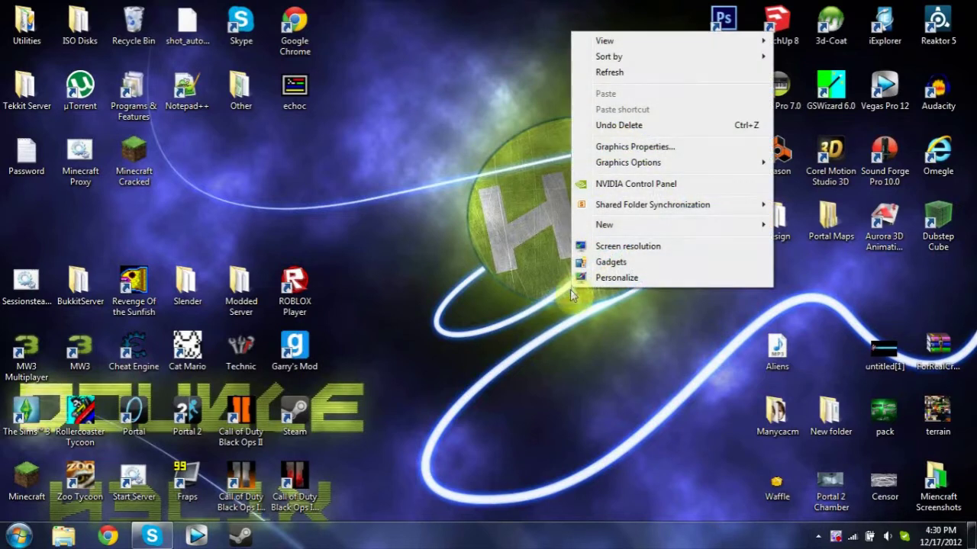
Step: Create a new text document on the desktop, keeping the default name 'New Text Document'
mouse_move(606, 223)
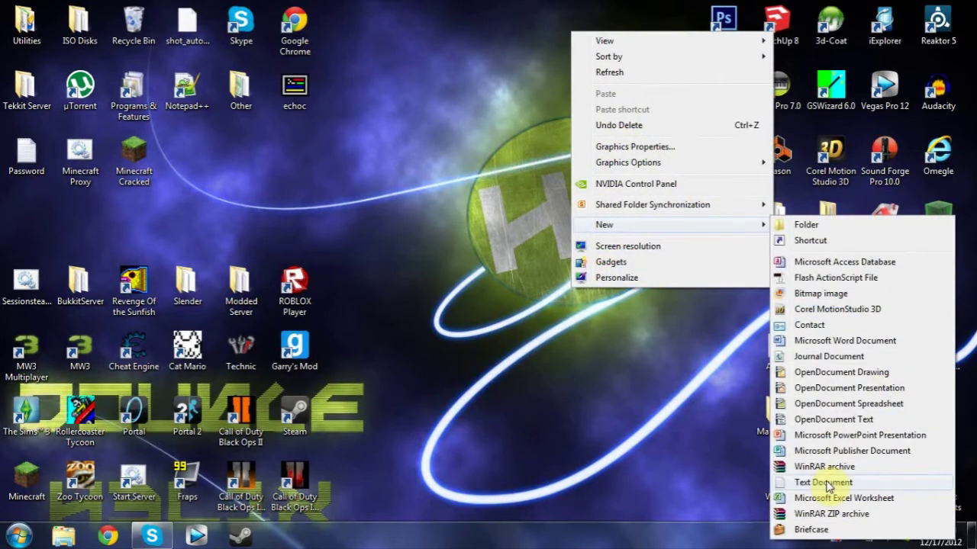
click(824, 482)
key(Return)
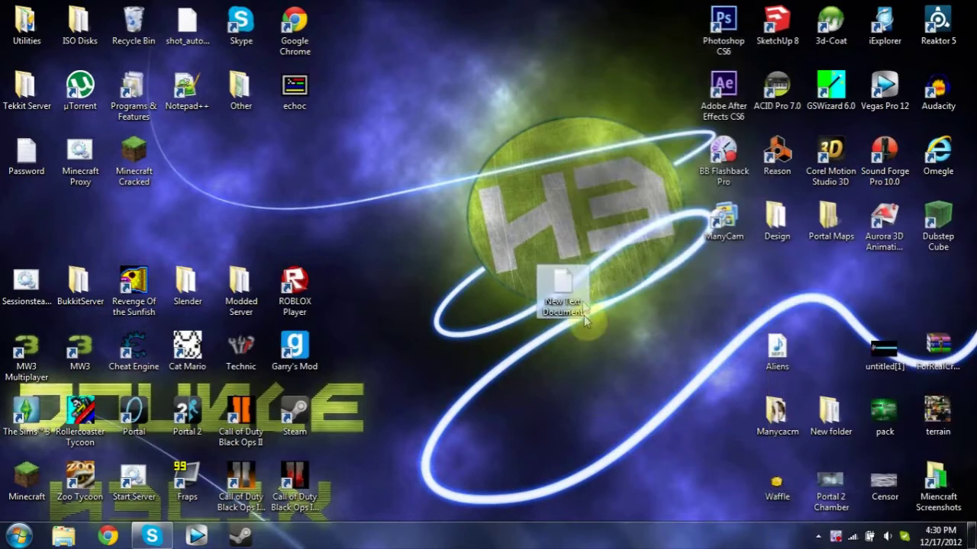
Step: Open the new text document in Notepad and paste the java technic-launcher.jar proxy command
double_click(565, 293)
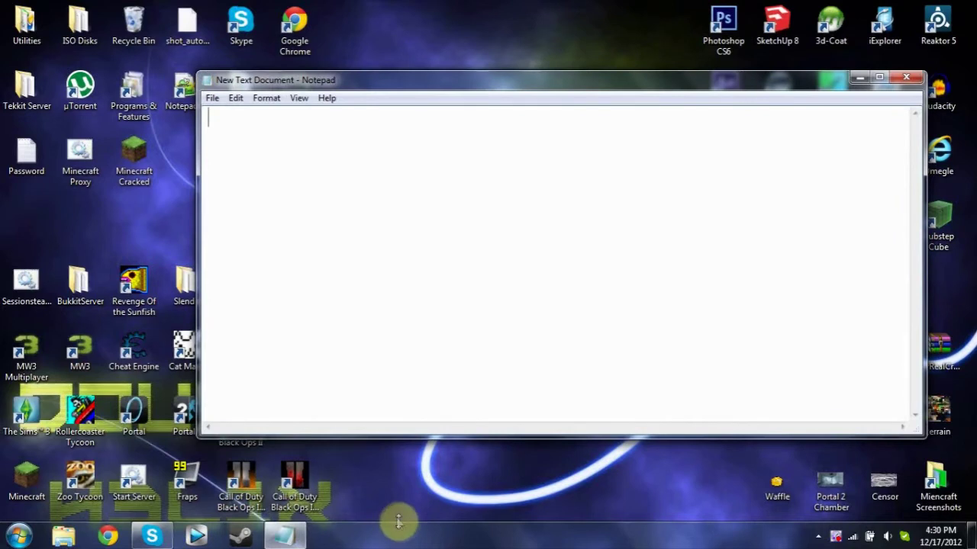
text(java -Dsocks.proxyHost=65.175.251.250 -Dsocks.proxyPort=1757 -jar technic-launcher.jar)
drag(900, 117, 208, 118)
click(219, 145)
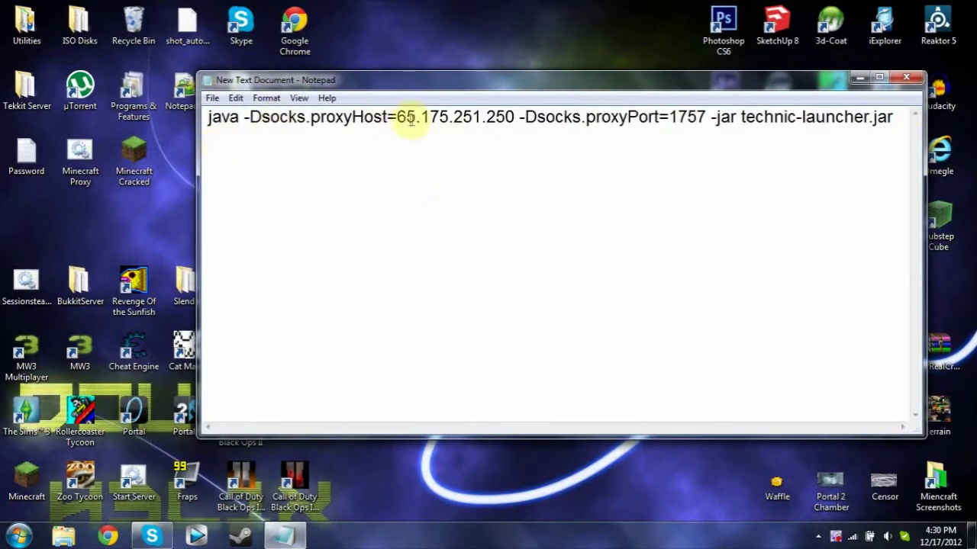
drag(397, 119, 480, 122)
click(491, 142)
drag(900, 118, 126, 115)
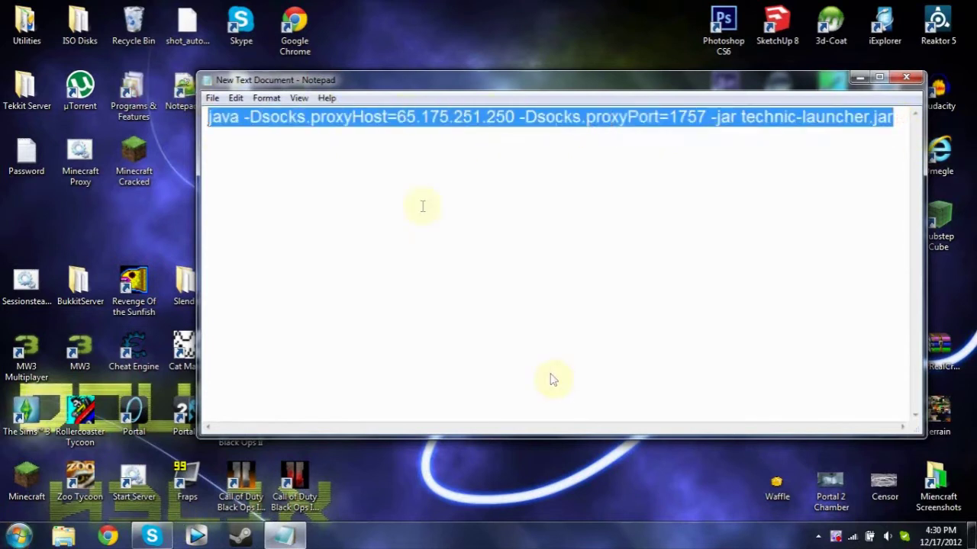
click(351, 131)
Step: Replace proxy host 65.175.251.250 with 'IP' and port 1757 with 'Port', then go to Chrome
drag(397, 118, 510, 130)
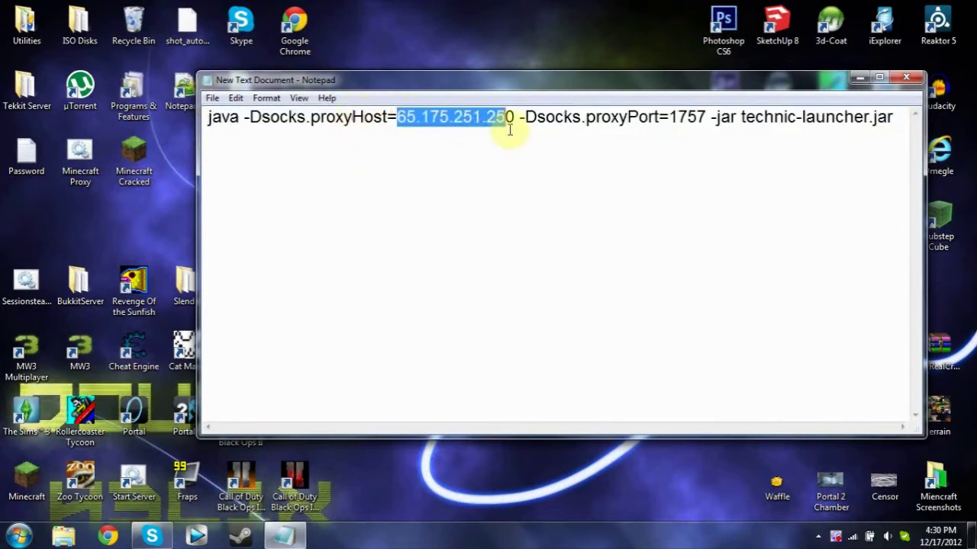
text(Your)
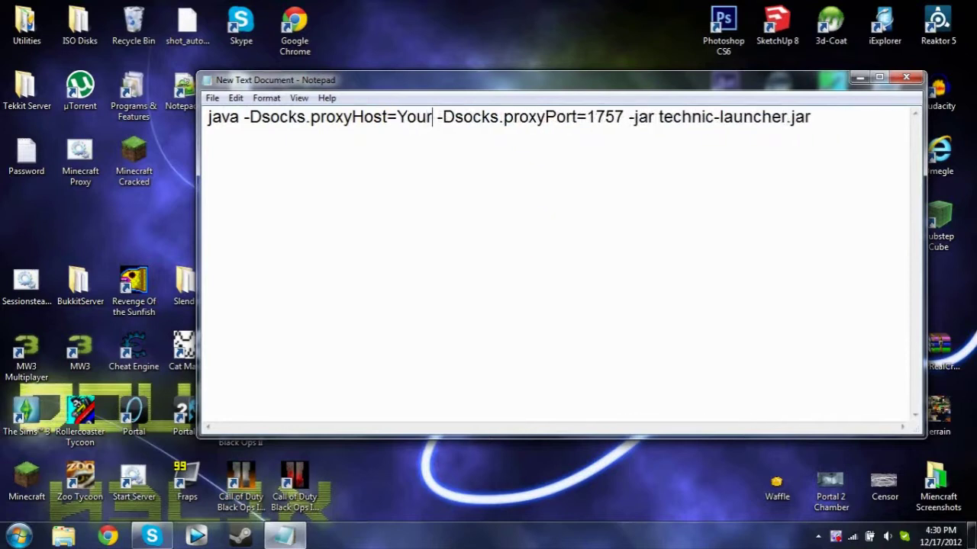
key(BackSpace)
key(BackSpace)
key(BackSpace)
key(BackSpace)
text(IP)
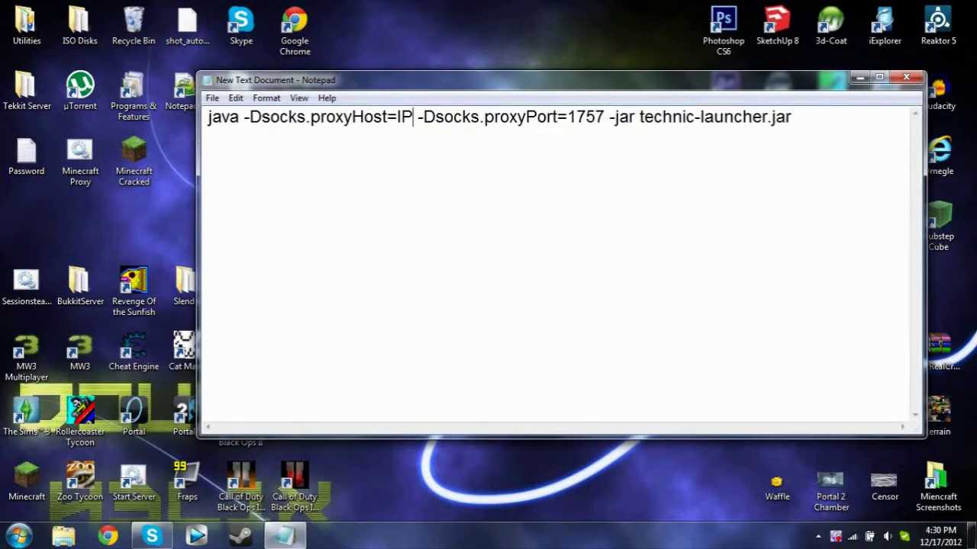
click(601, 117)
key(BackSpace)
key(BackSpace)
text(Port)
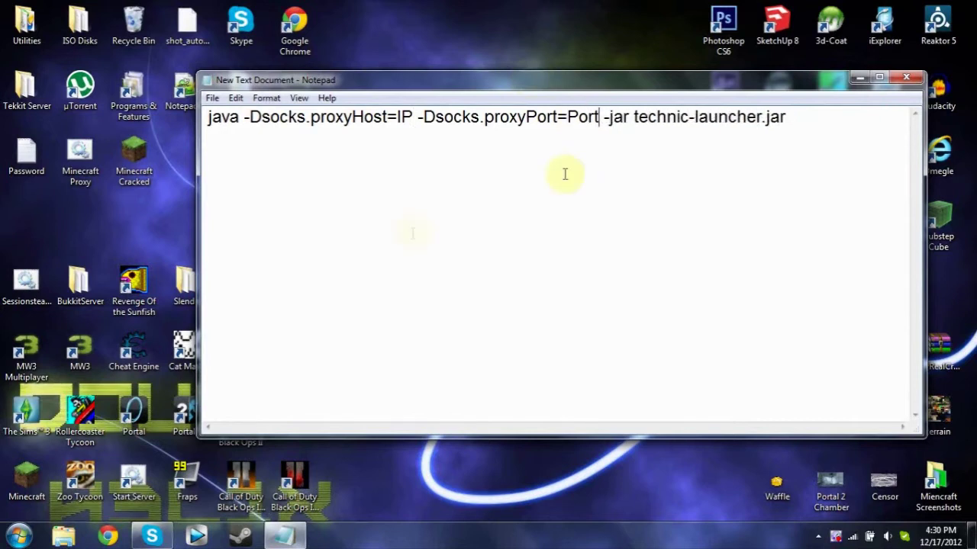
click(107, 536)
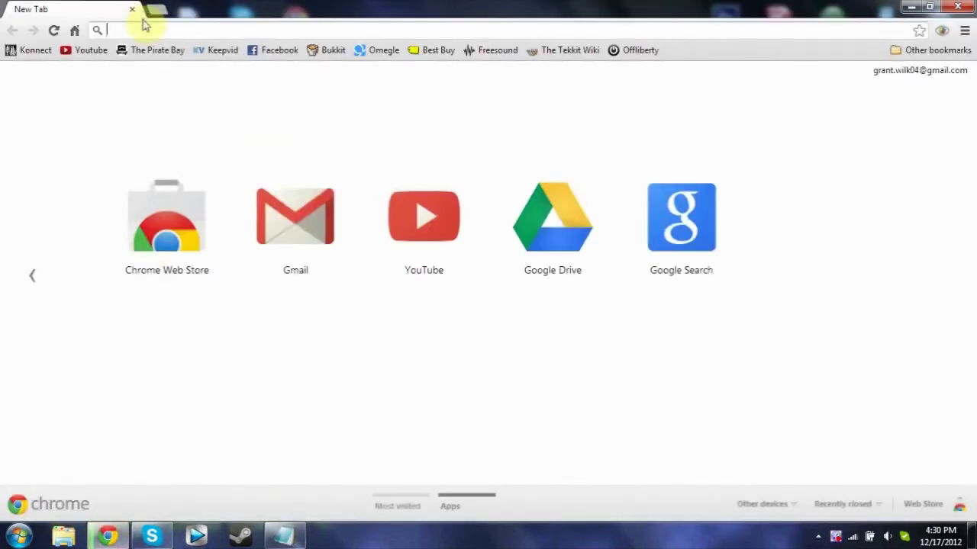
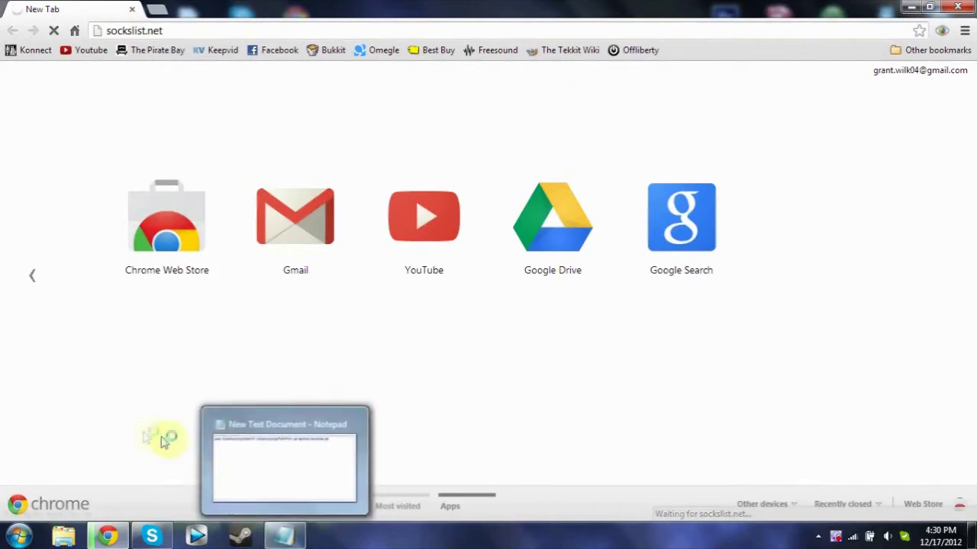
Step: Scroll to the sockslist.net proxy table and select the Indonesia proxy's IP 103.2.147.18
scroll(338, 262, down, 2)
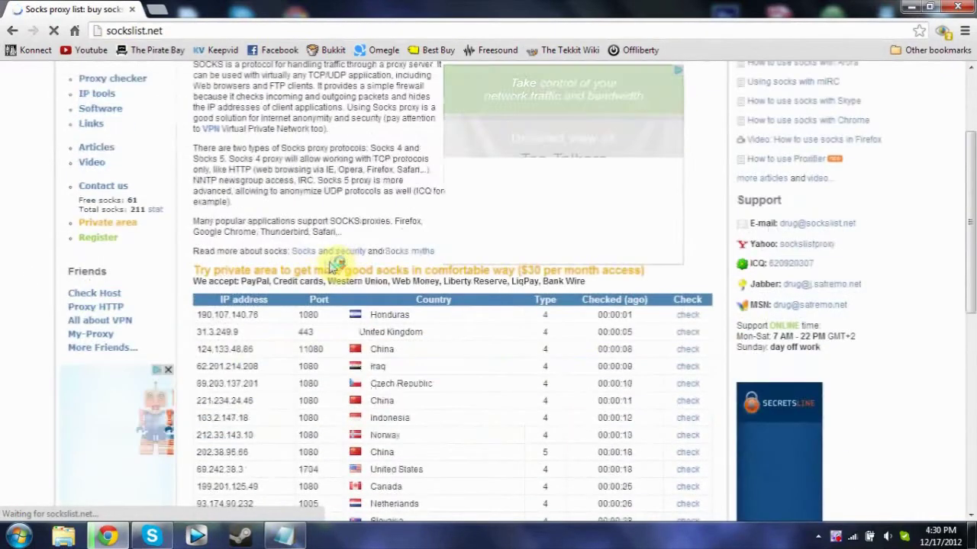
scroll(277, 325, down, 6)
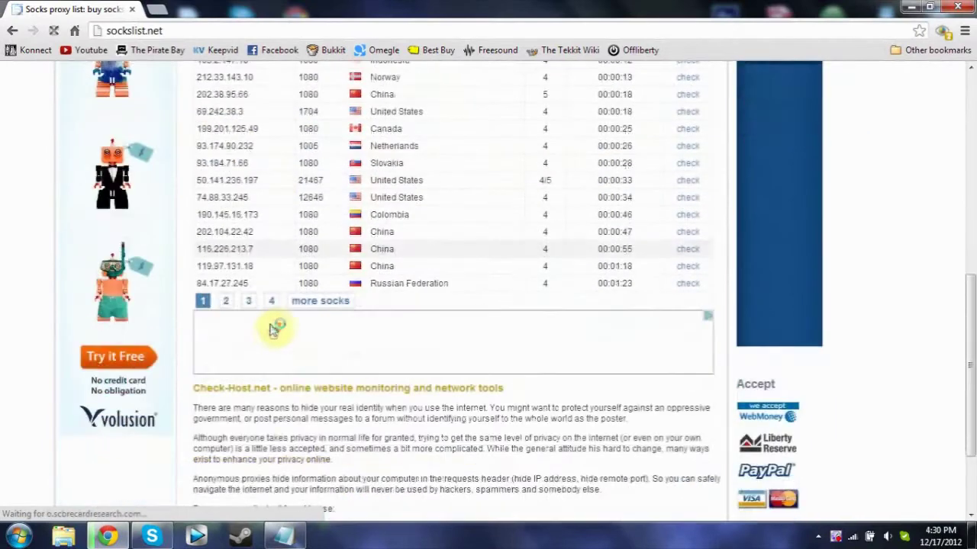
scroll(275, 327, up, 5)
scroll(271, 328, down, 2)
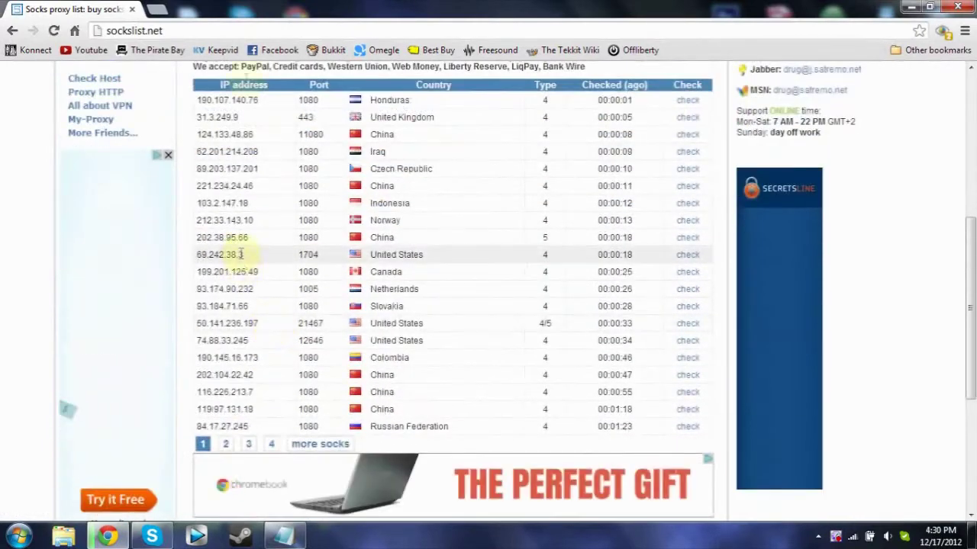
drag(259, 100, 200, 102)
click(212, 108)
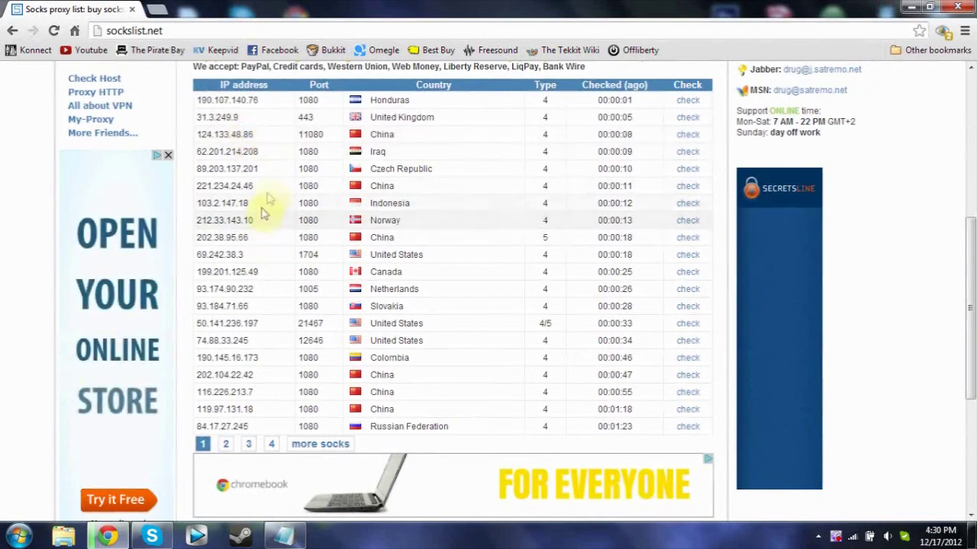
drag(267, 203, 200, 205)
key(ctrl+c)
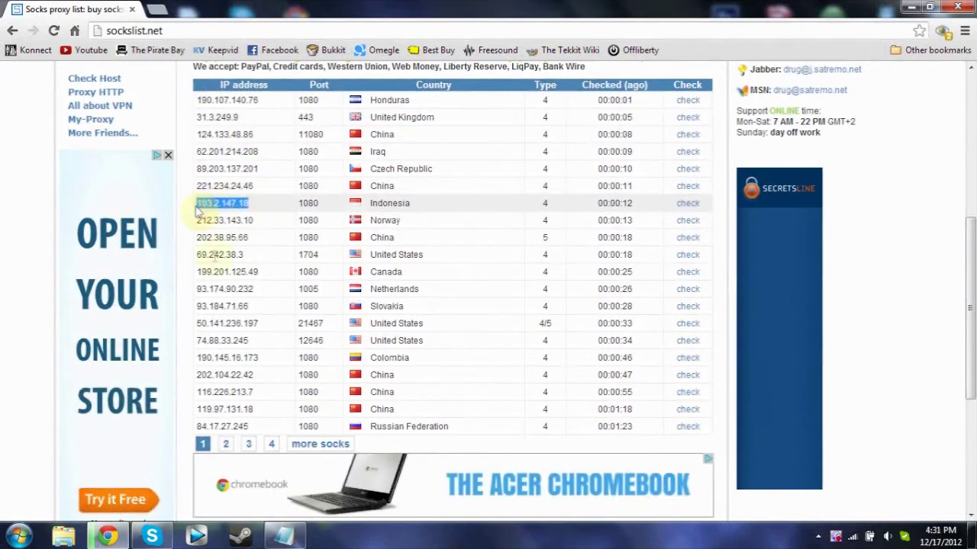
Step: Put 103.2.147.18 as proxyHost and 1080 as proxyPort in the java launch command
click(284, 536)
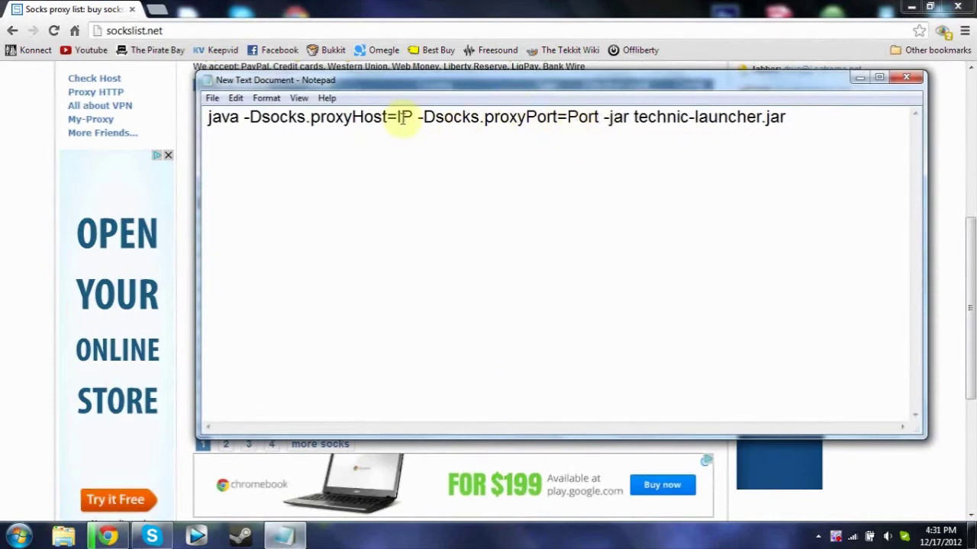
key(ctrl+v)
click(5, 323)
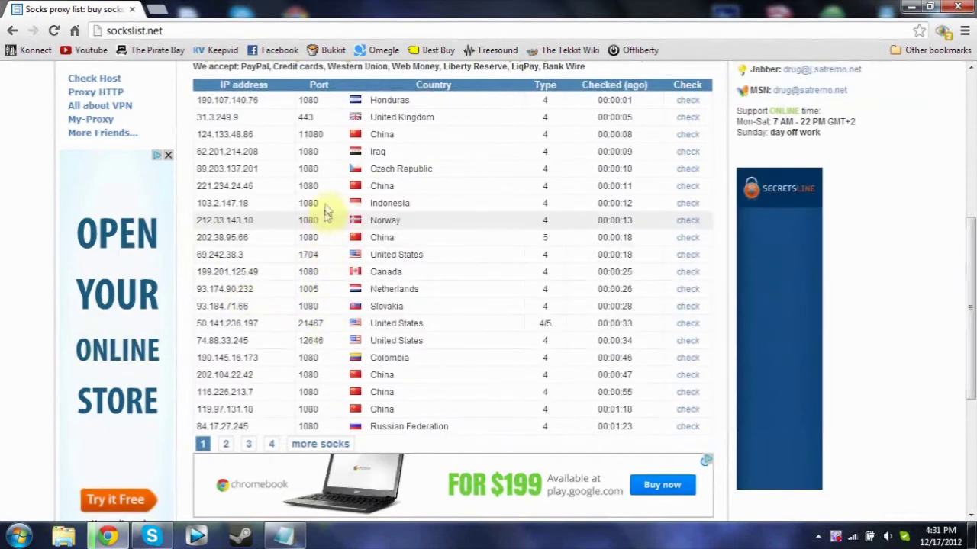
click(325, 205)
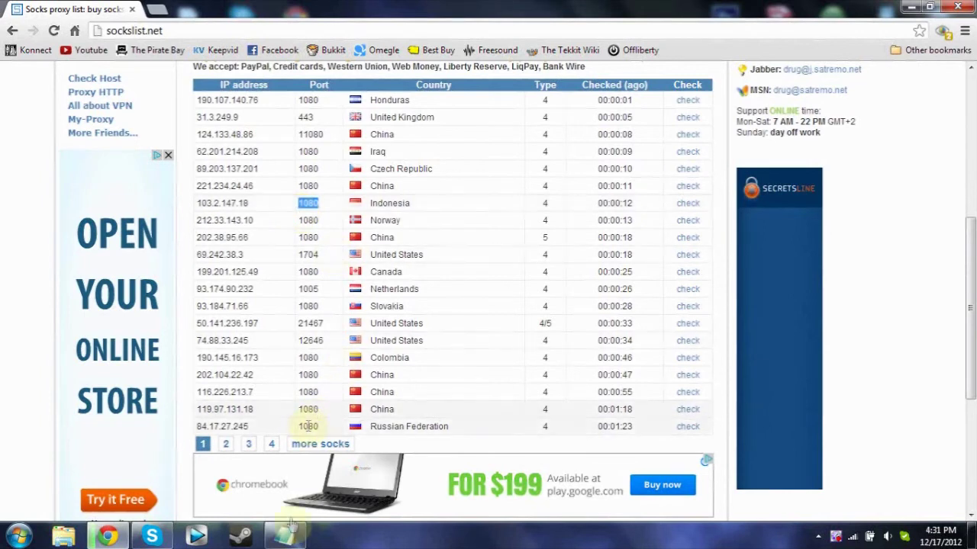
key(alt+Tab)
double_click(682, 116)
text(1080)
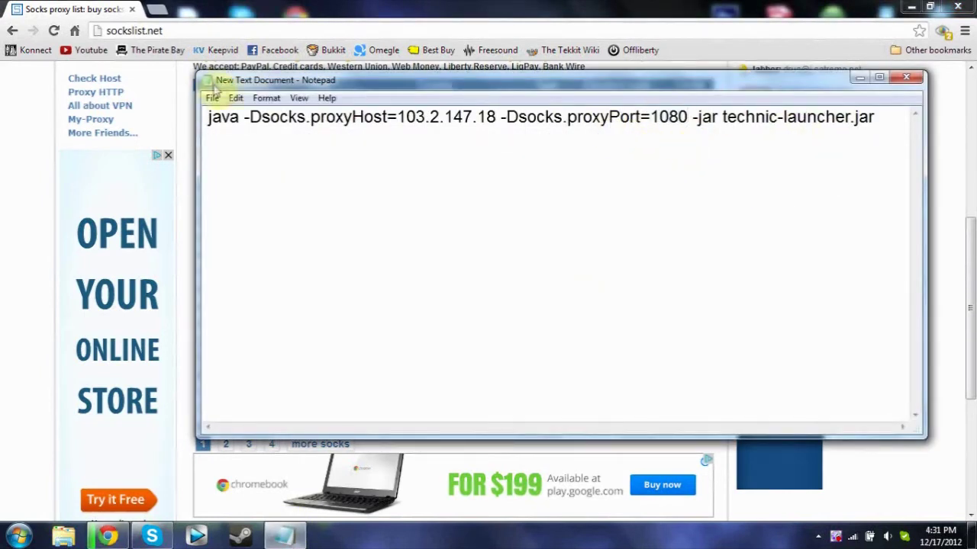
click(213, 98)
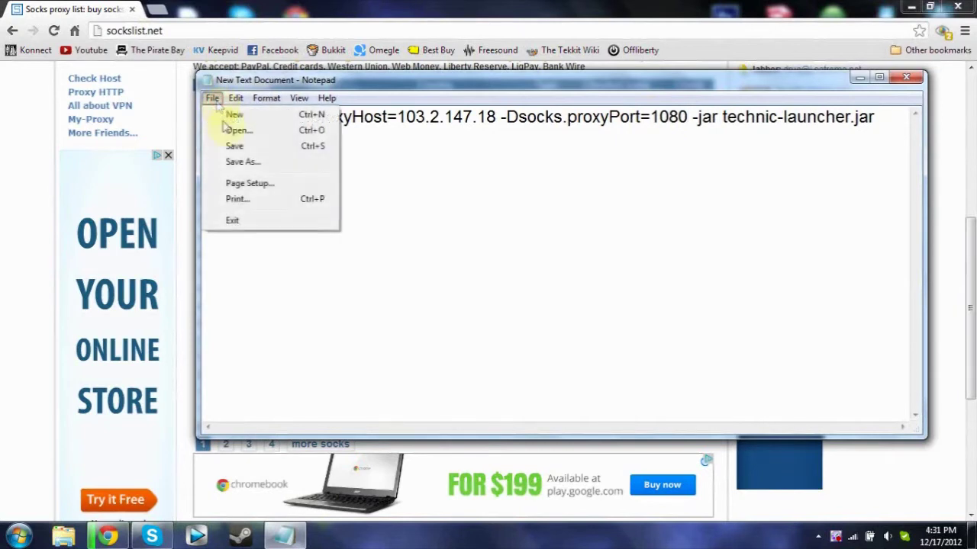
Step: In Save As, go to the %appdata% Roaming folder
click(240, 161)
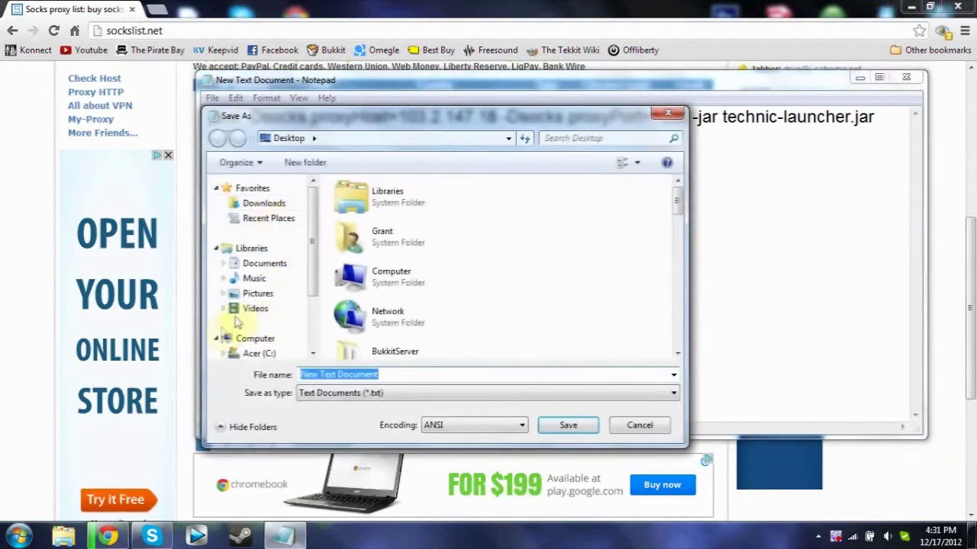
click(259, 353)
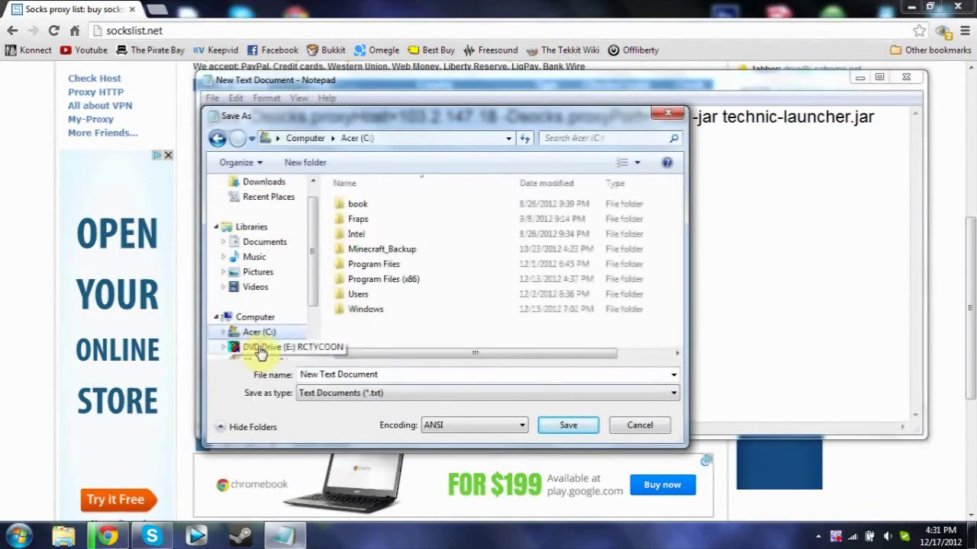
click(425, 143)
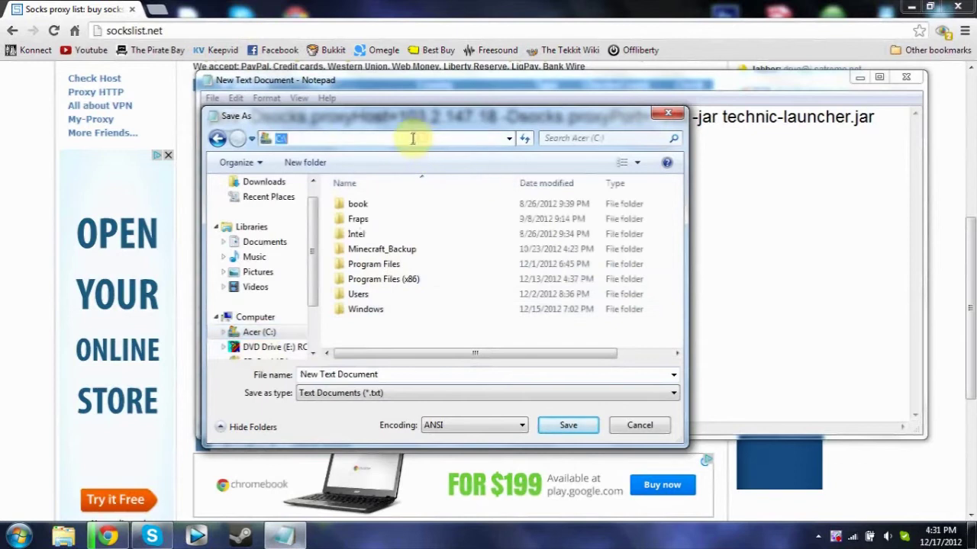
click(255, 287)
click(396, 145)
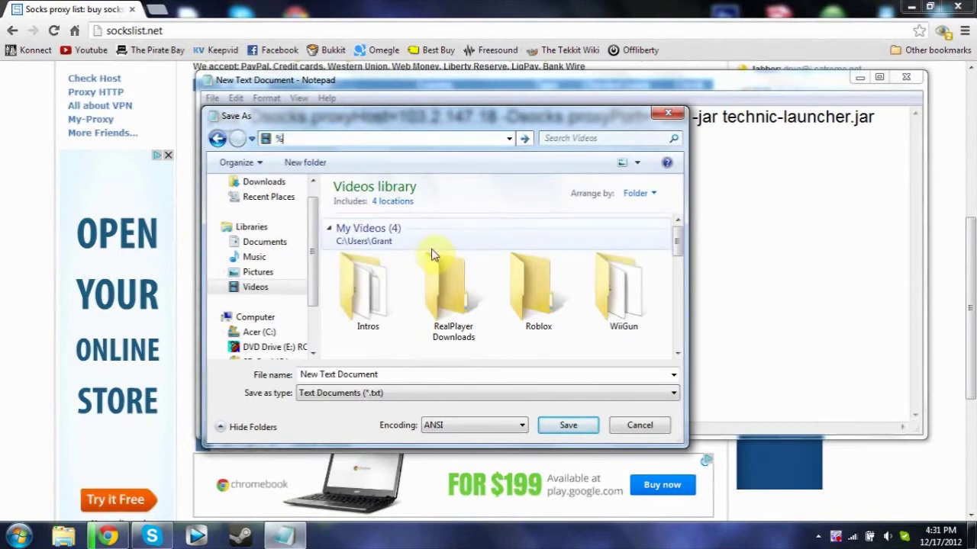
text(%appdata)
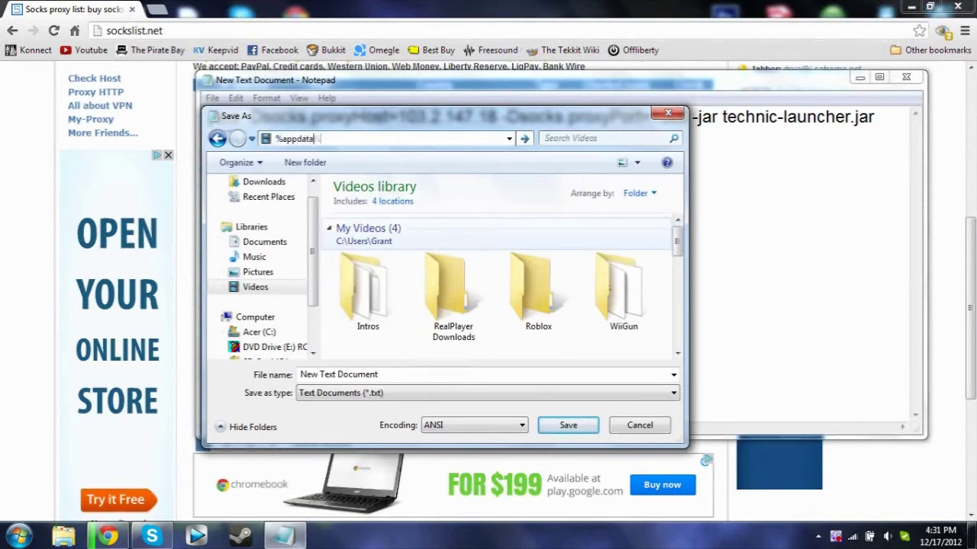
text(%)
key(Return)
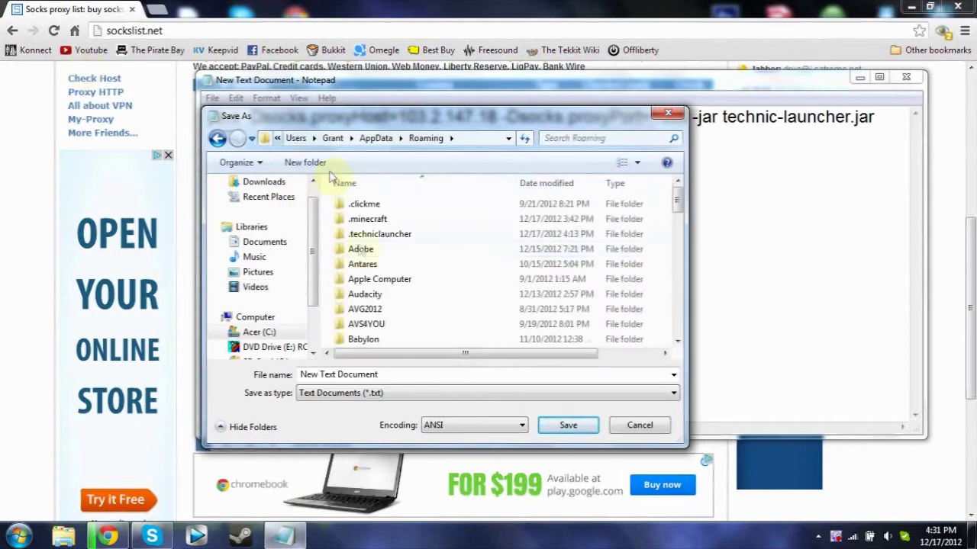
mouse_move(677, 206)
mouse_down()
mouse_move(674, 347)
mouse_move(681, 233)
mouse_move(671, 197)
mouse_up()
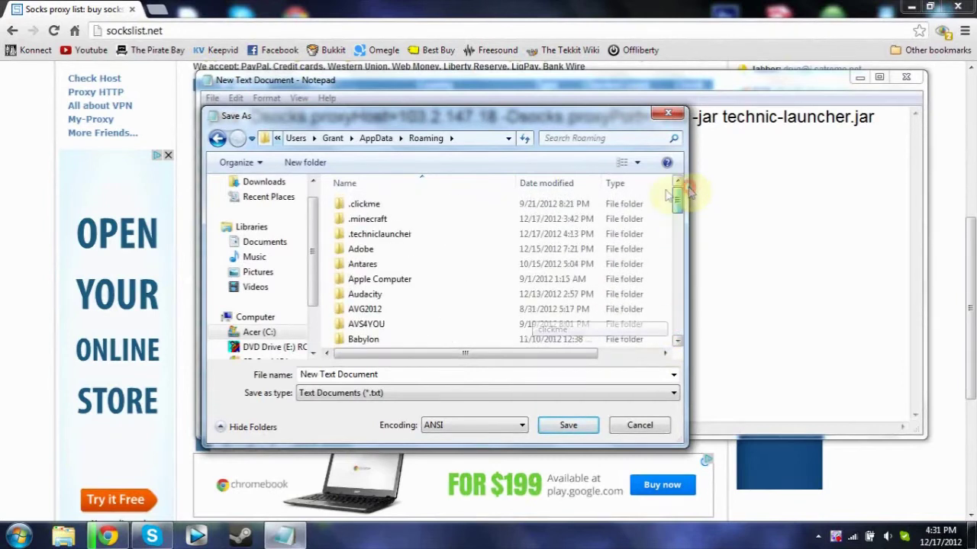
Step: Save the command as Technic Proxy Indonesia.bat
click(390, 376)
key(BackSpace)
text(Tech)
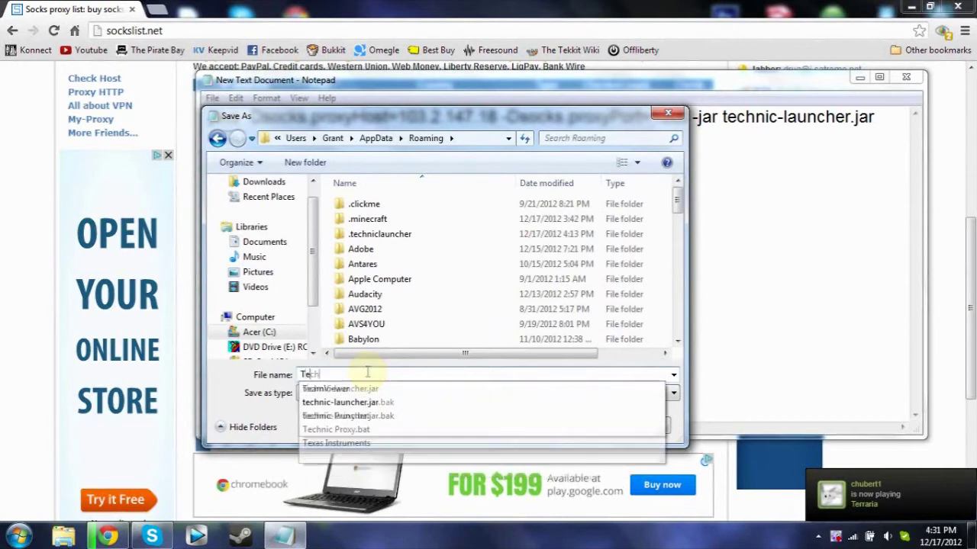
text(nic Proxy Indonesia.bat)
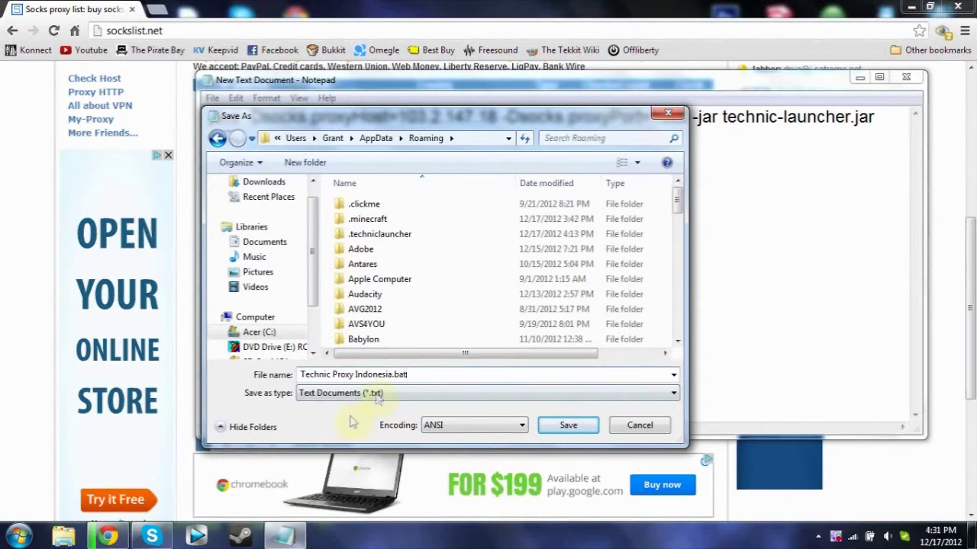
click(565, 426)
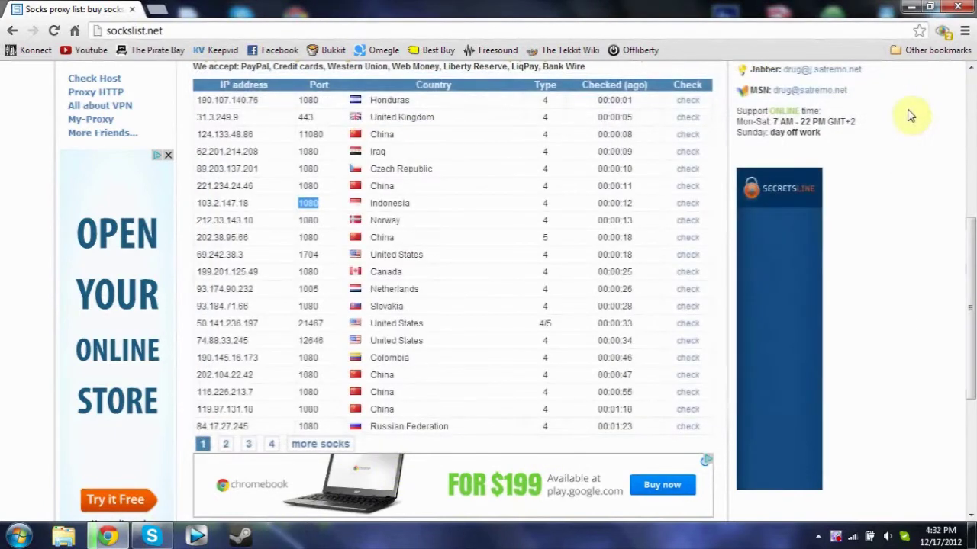
Step: Keep Chrome's download running instead of quitting, minimize the browser, and open the Start menu
click(958, 7)
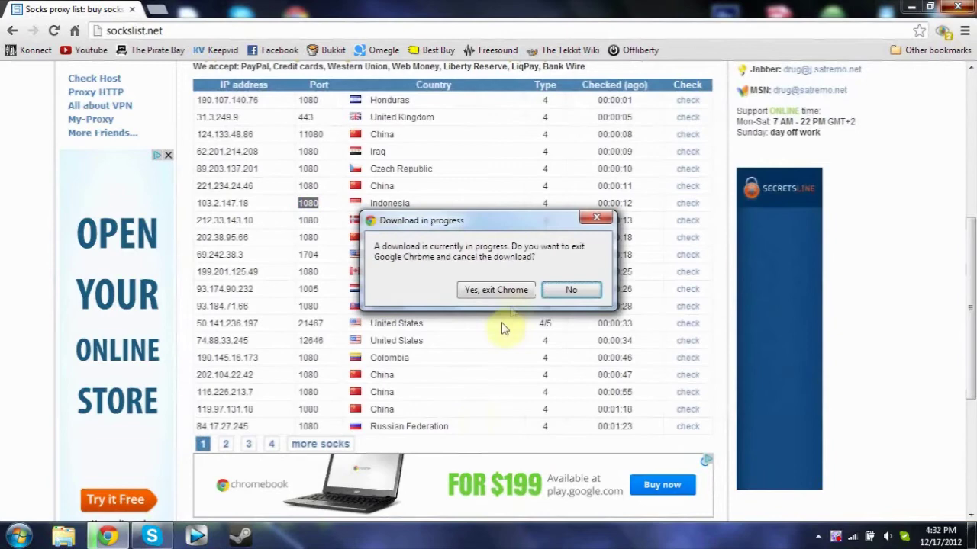
click(565, 289)
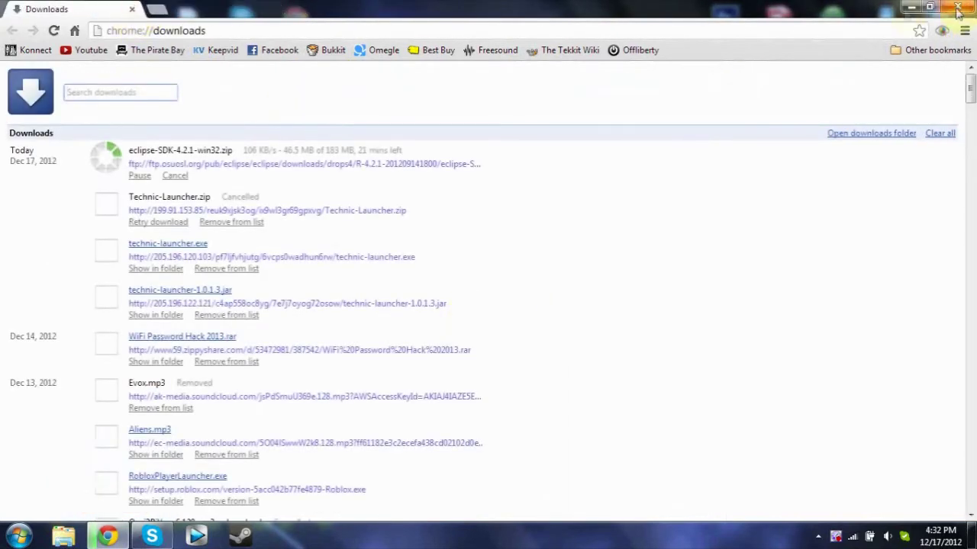
click(909, 7)
click(17, 536)
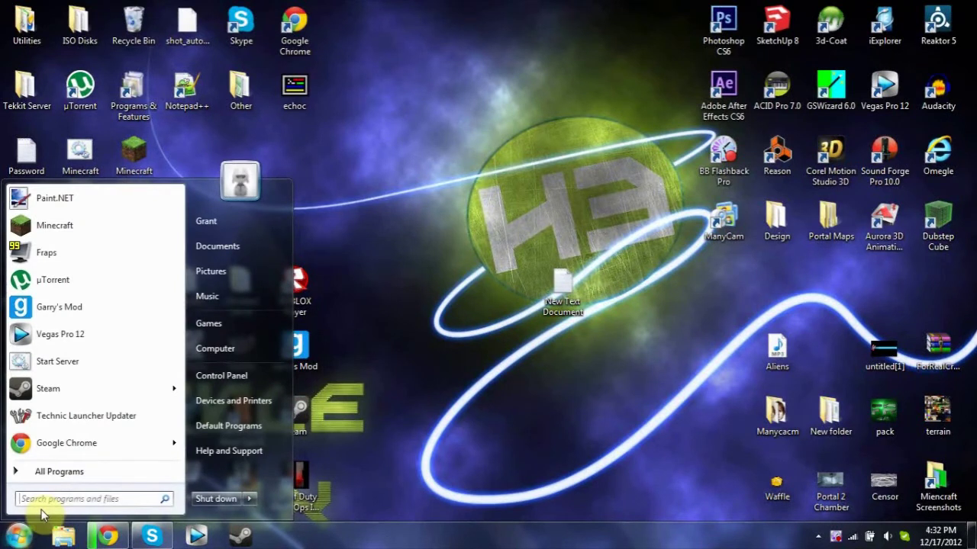
Step: In the %appdata% Roaming folder, run Technic Proxy Indonesia.bat to start Technic Launcher
text(%appdata%)
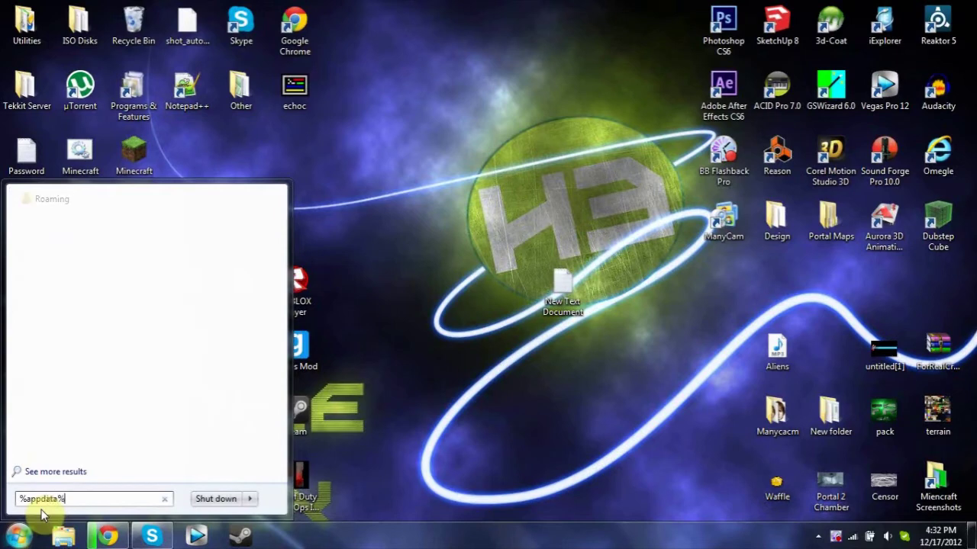
key(Return)
click(229, 364)
scroll(225, 359, down, 15)
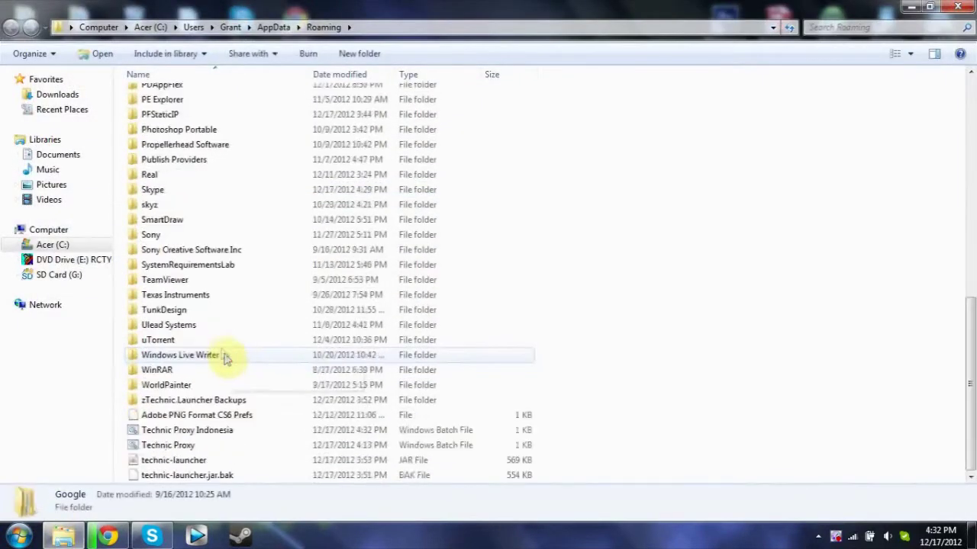
click(203, 460)
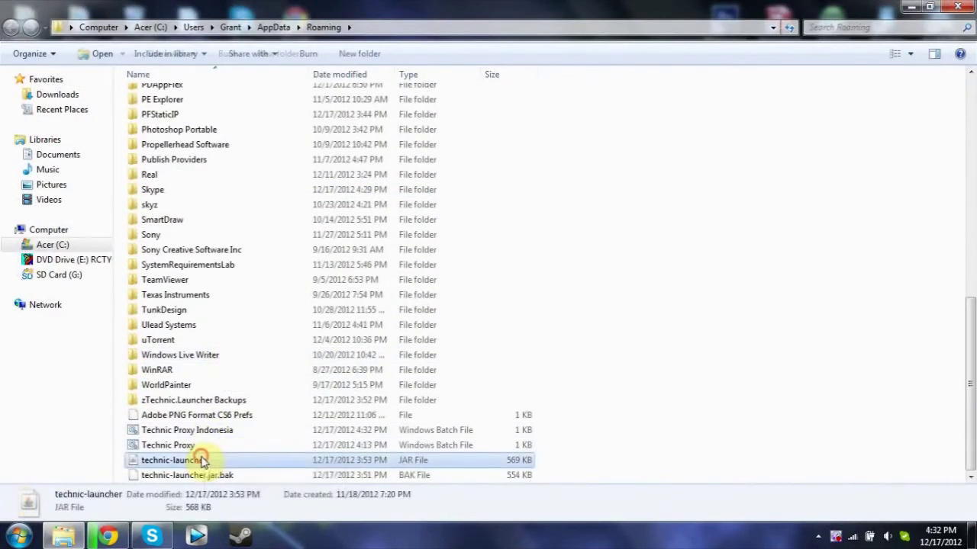
click(203, 449)
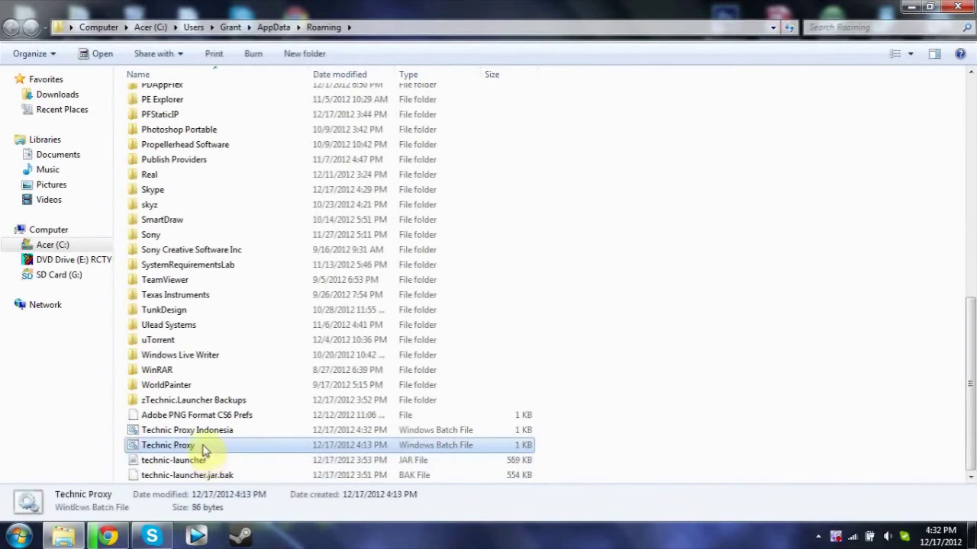
click(203, 430)
double_click(200, 432)
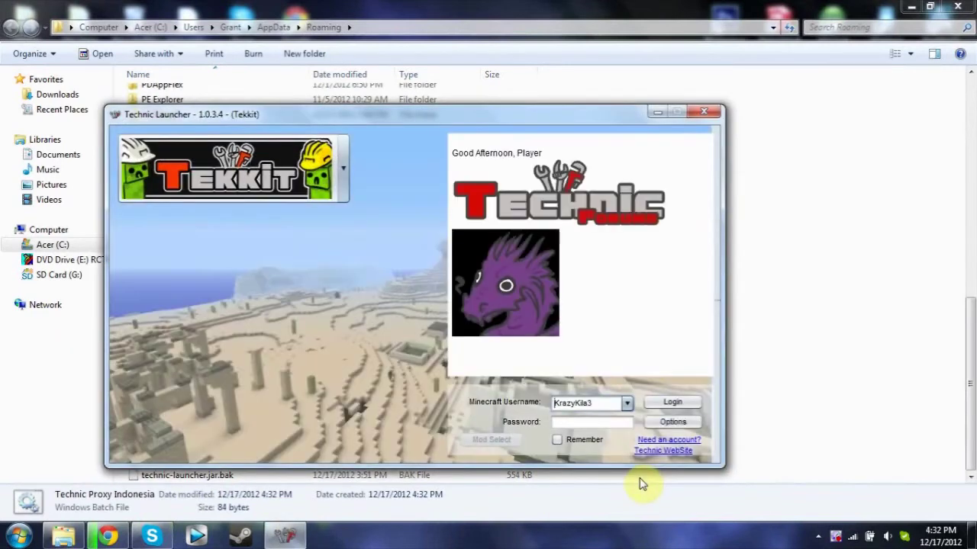
Step: Log into Technic Launcher with a new Minecraft username and password, with Remember ticked
click(602, 406)
key(BackSpace)
key(BackSpace)
key(BackSpace)
key(BackSpace)
key(BackSpace)
key(BackSpace)
key(BackSpace)
key(BackSpace)
key(BackSpace)
key(BackSpace)
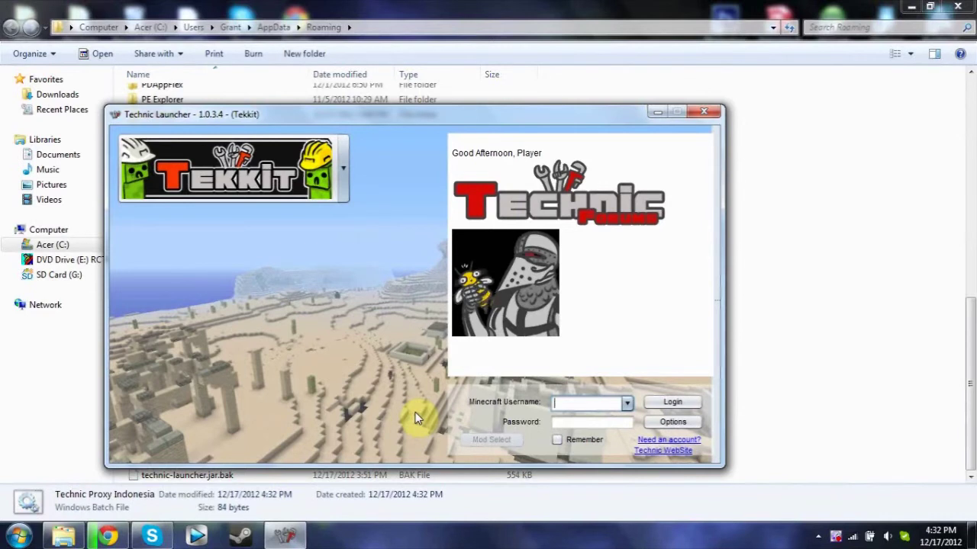
text(114332)
key(Tab)
text(****)
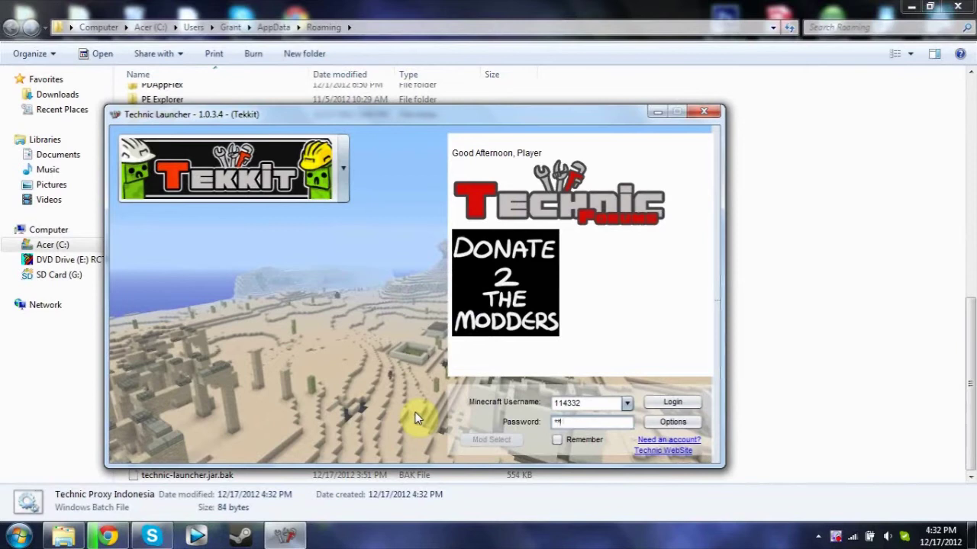
text(*)
click(557, 440)
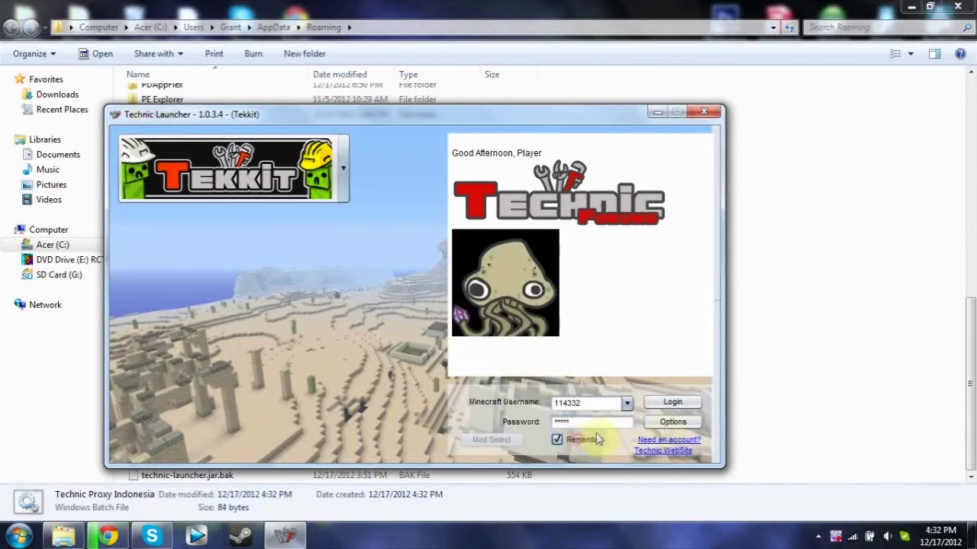
click(664, 410)
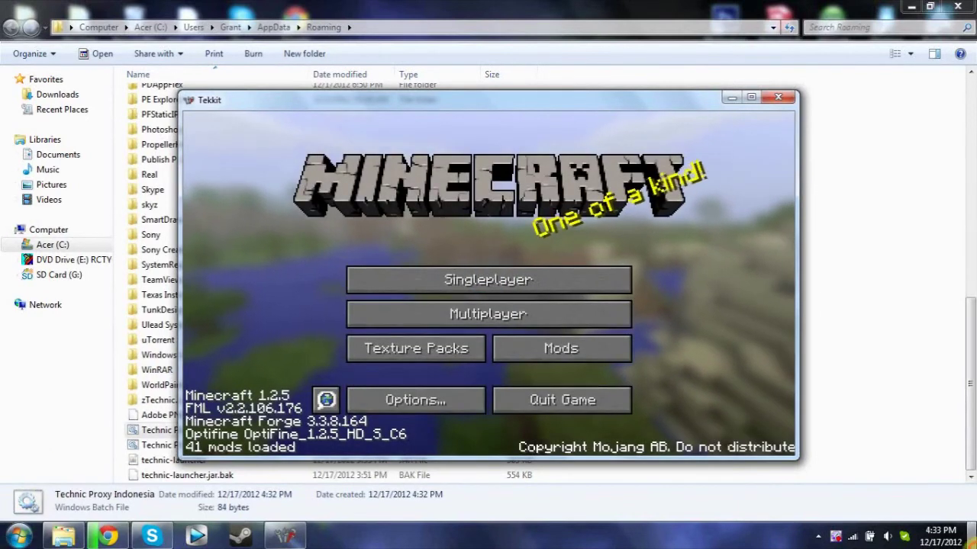
Step: Open New Text Document from the desktop, type 'SUP PEEPS! YOLO I LUV CHICKEN' and select it all
key(super+d)
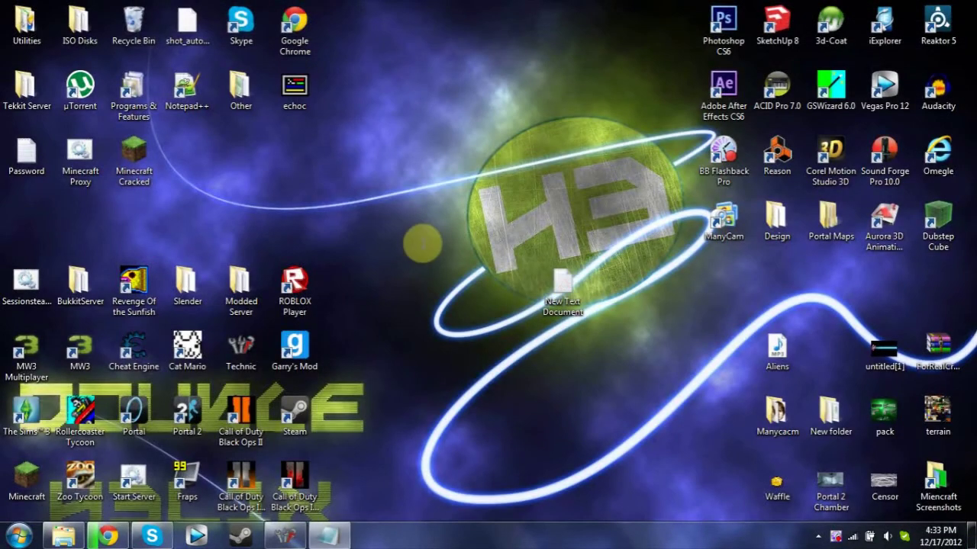
double_click(562, 282)
text(SUP)
key(BackSpace)
key(BackSpace)
key(BackSpace)
key(BackSpace)
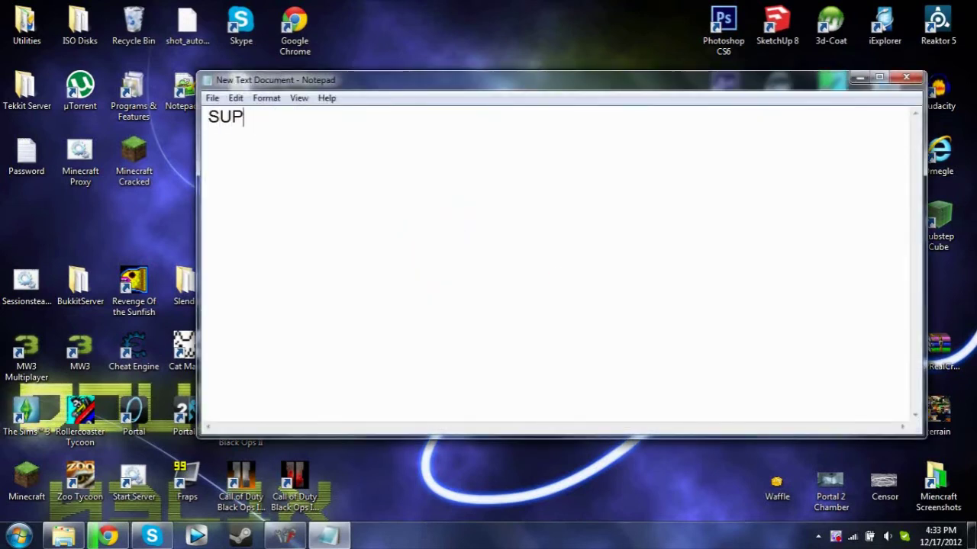
text(PEEPS!)
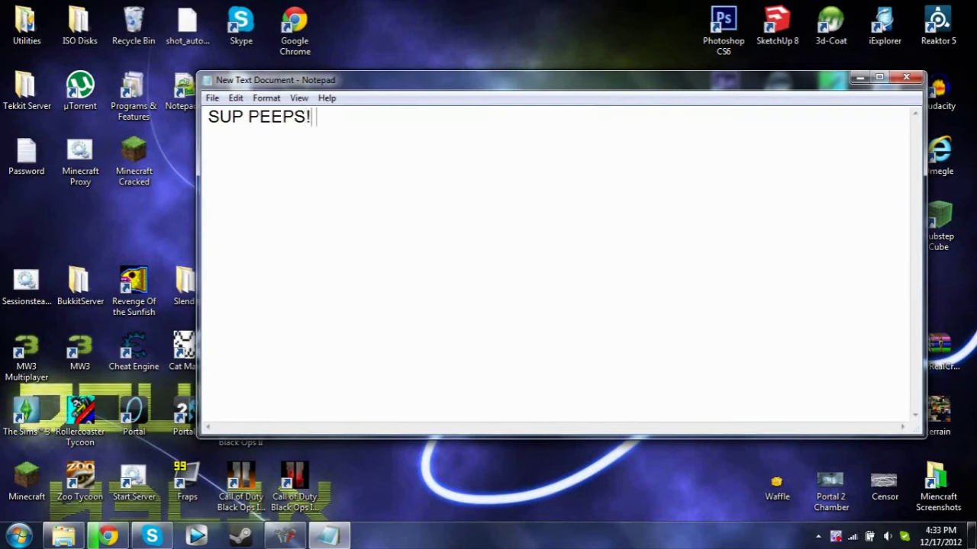
text( YOLO I LUV CH)
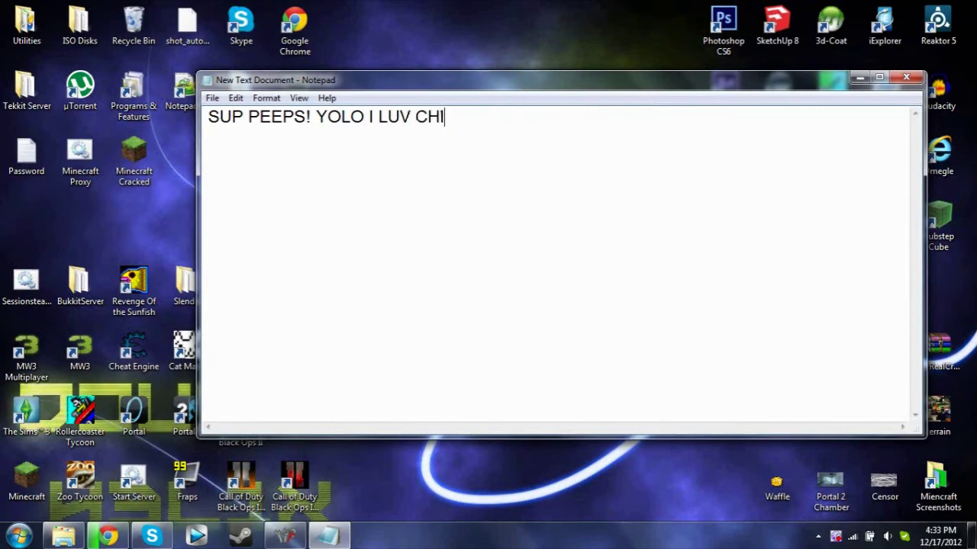
text(ICKEN)
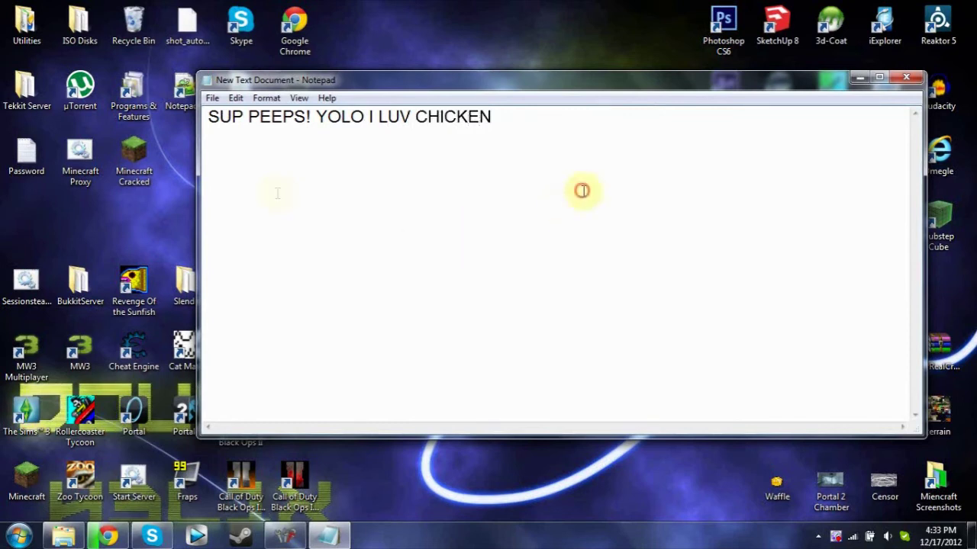
key(ctrl+a)
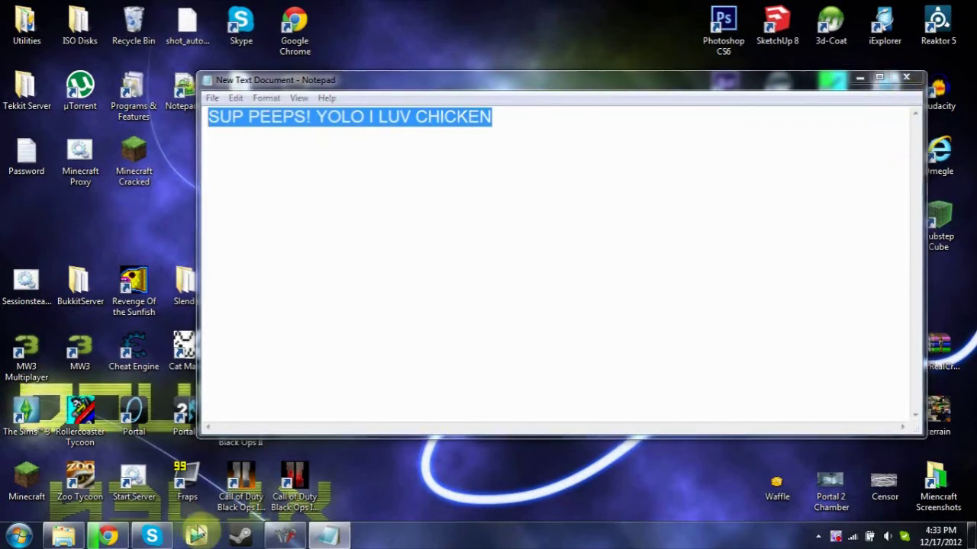
click(287, 536)
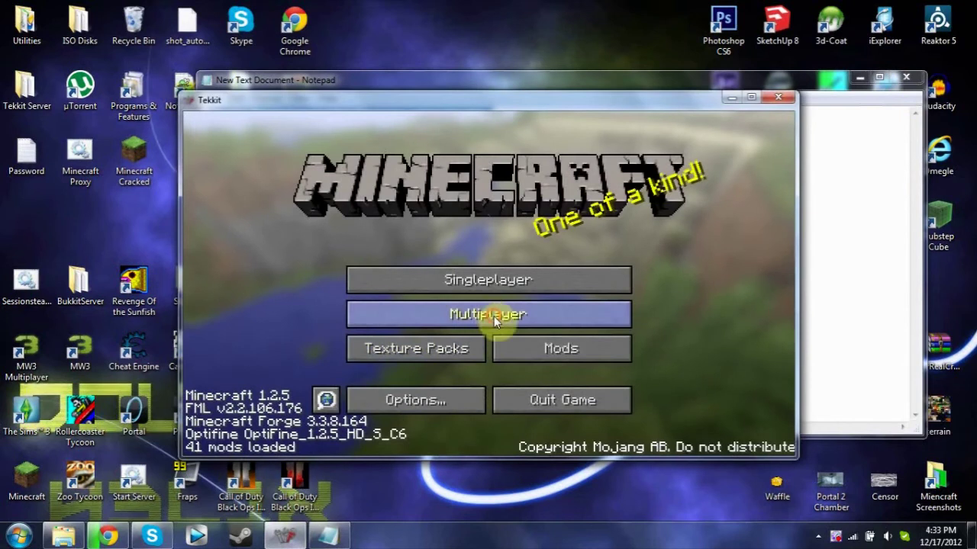
Step: Join the Tekkit Awesome server via Multiplayer and post 'SUP PEEPS! YOLO I LUV CHICKEN' in chat
click(496, 315)
click(442, 287)
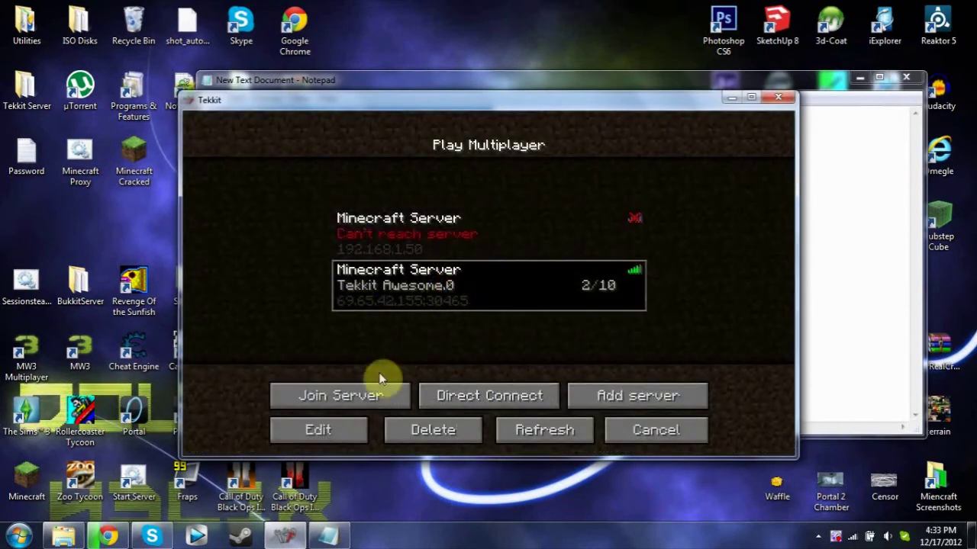
click(374, 396)
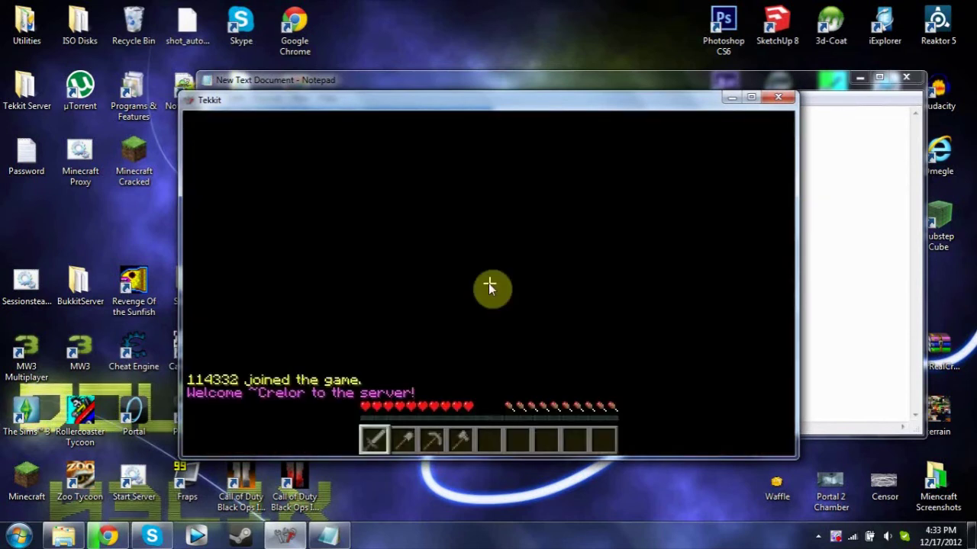
text(tSUP PEEPS! YOLO I LUV CHICKEN)
key(Return)
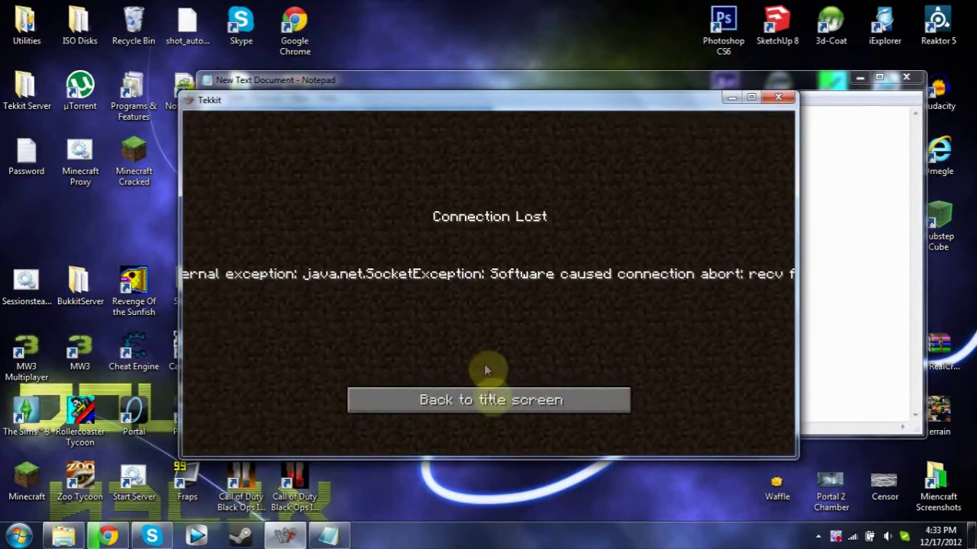
Step: Retry joining Tekkit Awesome, return to the title menu after the ban, and switch to Skype
click(487, 398)
click(485, 313)
click(466, 301)
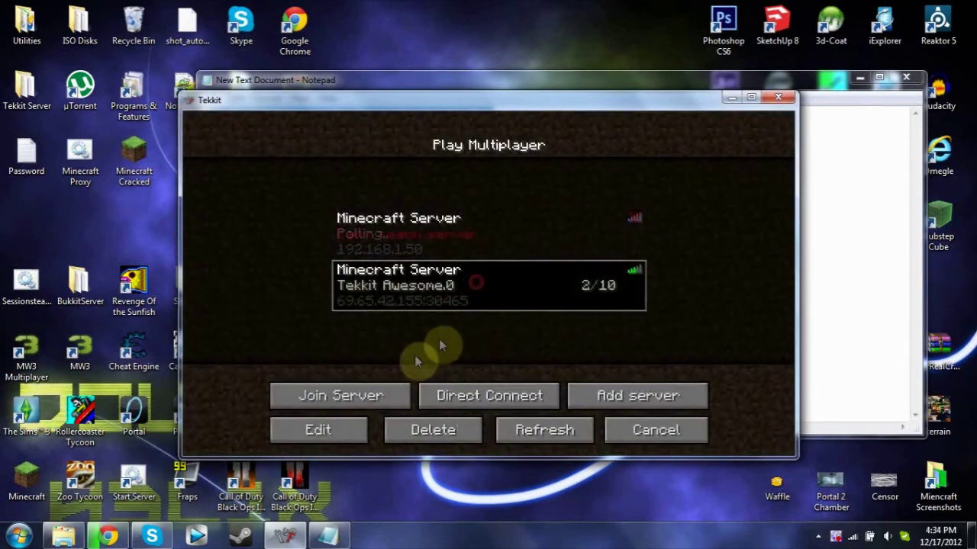
click(386, 396)
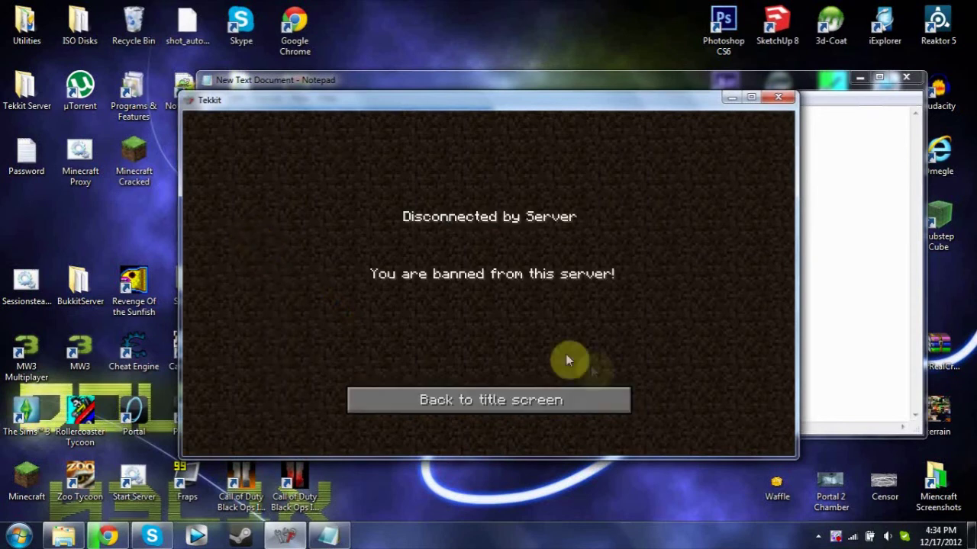
click(554, 394)
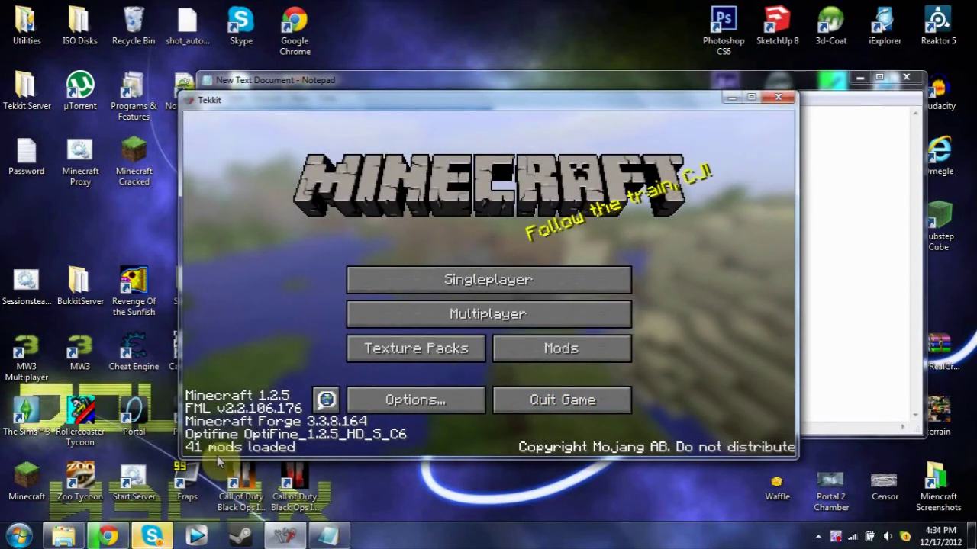
click(167, 537)
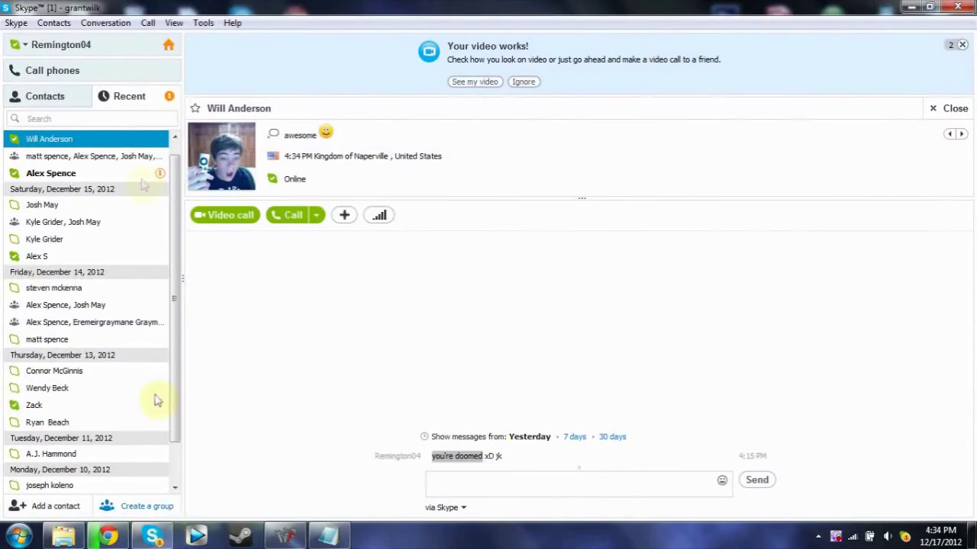
Step: Tell the recent contact you're recording a YouTube video on proxying Technic, and dismiss the notice
click(124, 174)
click(468, 487)
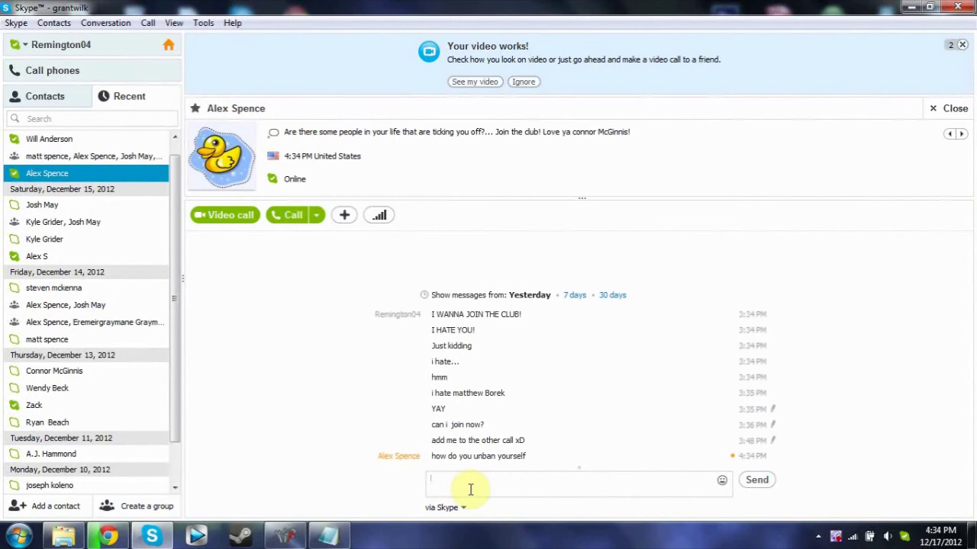
text(iLO i)
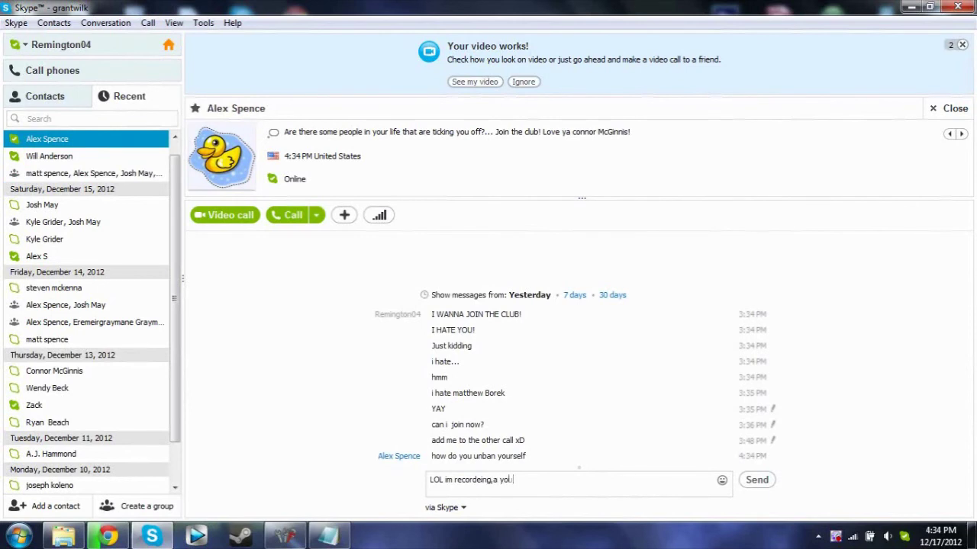
key(Return)
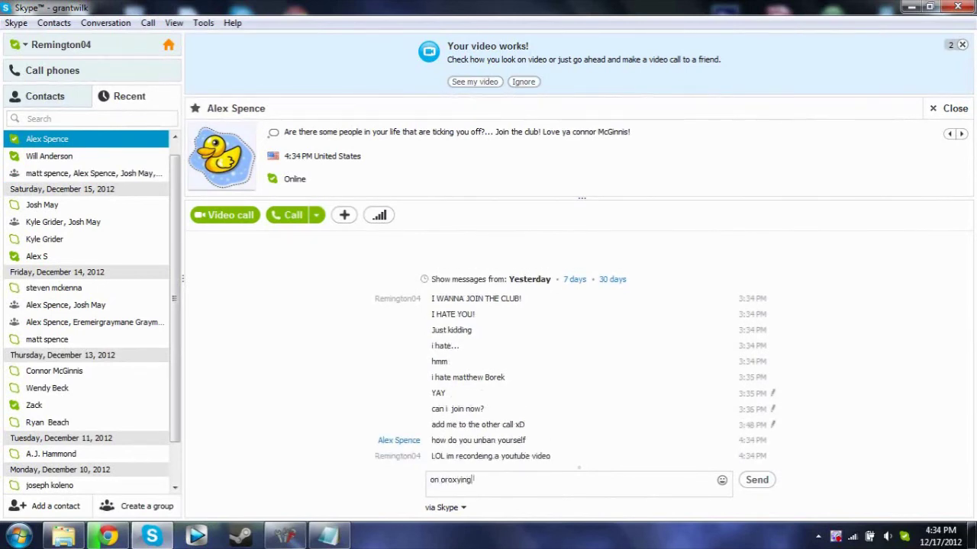
text(nic)
key(Return)
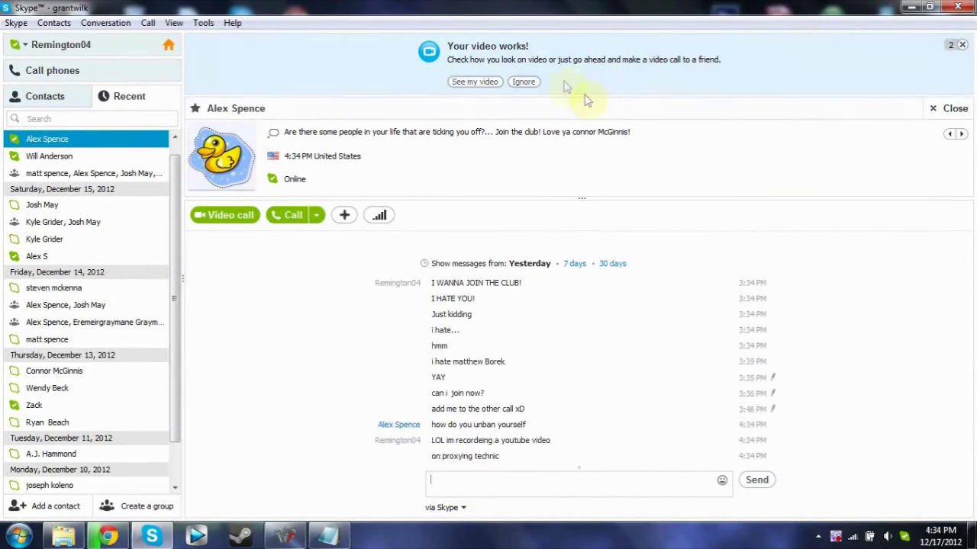
click(961, 45)
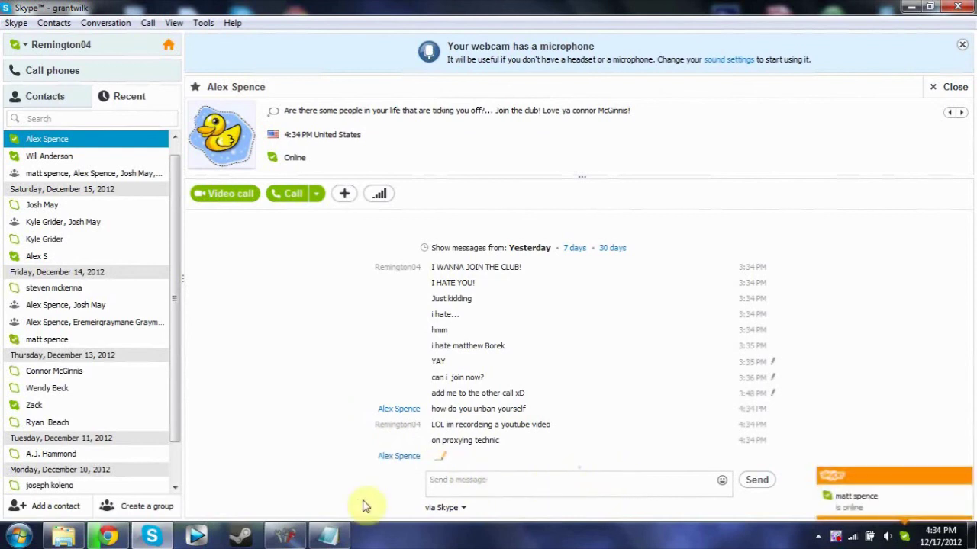
click(514, 484)
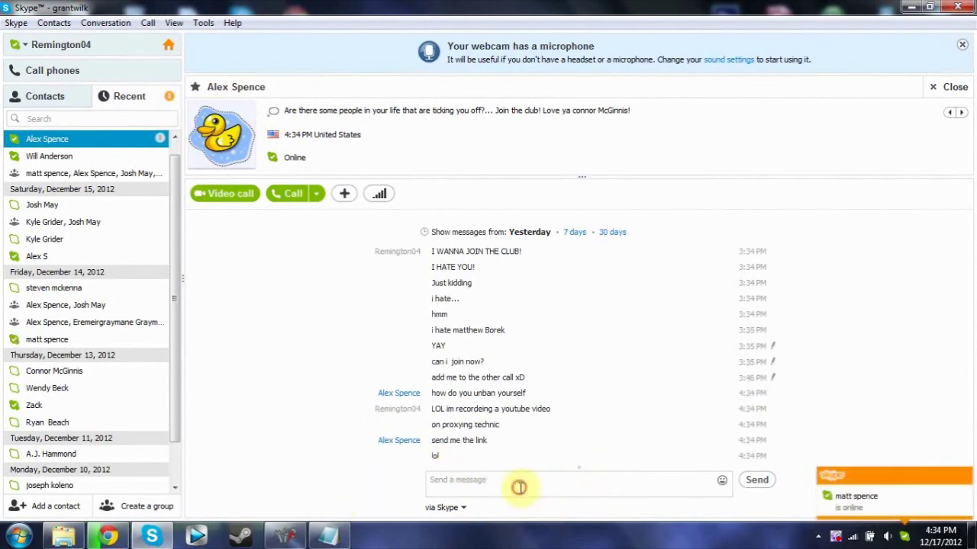